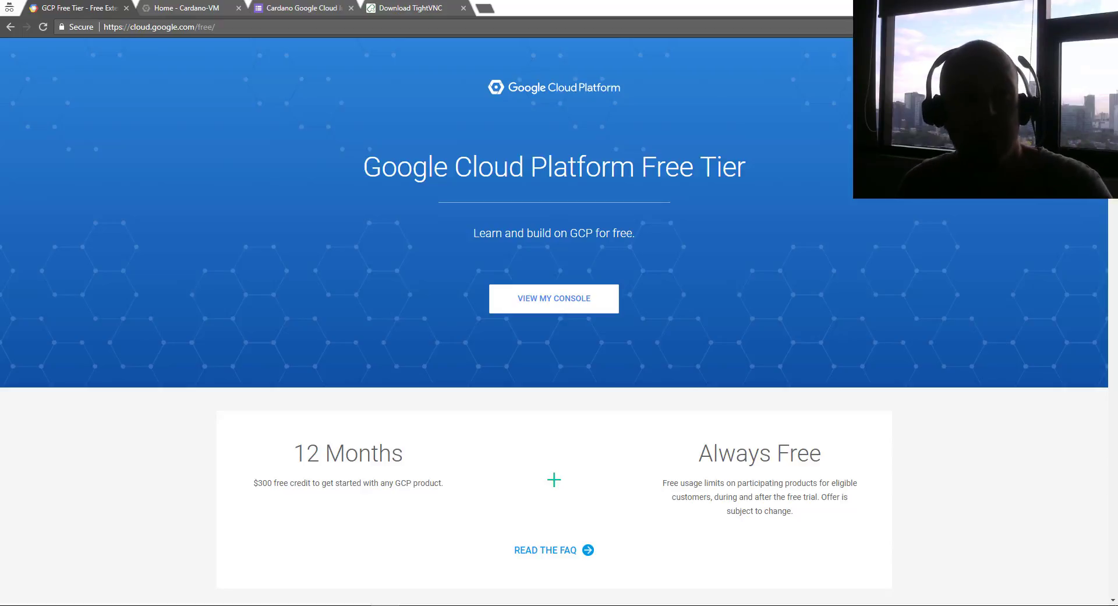
Go from the submission confirmation back to the Cardano Google Cloud Image Access form
click(306, 6)
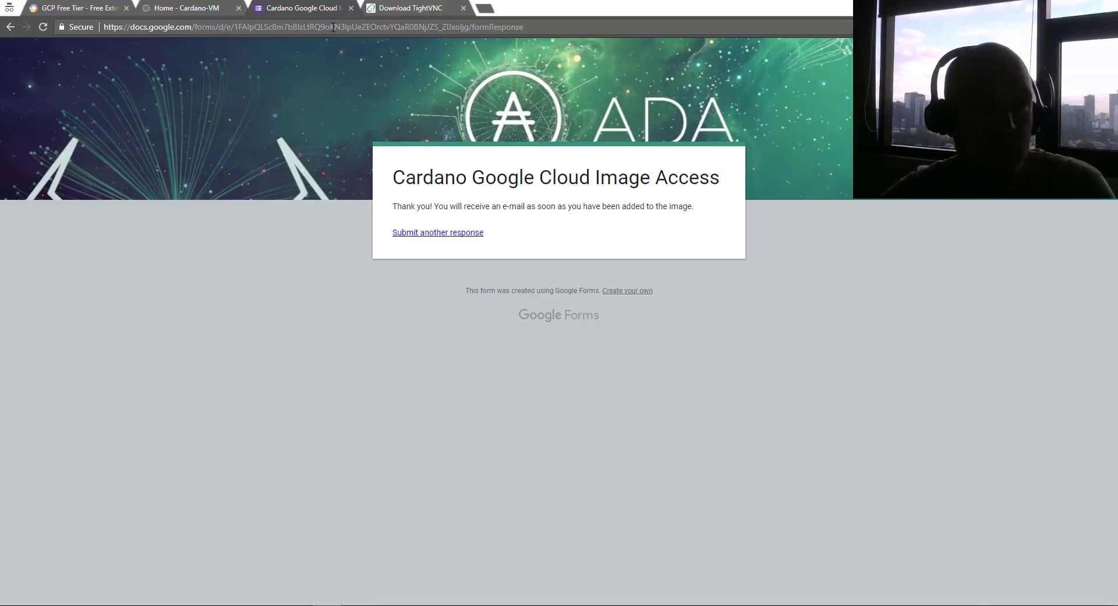
click(10, 28)
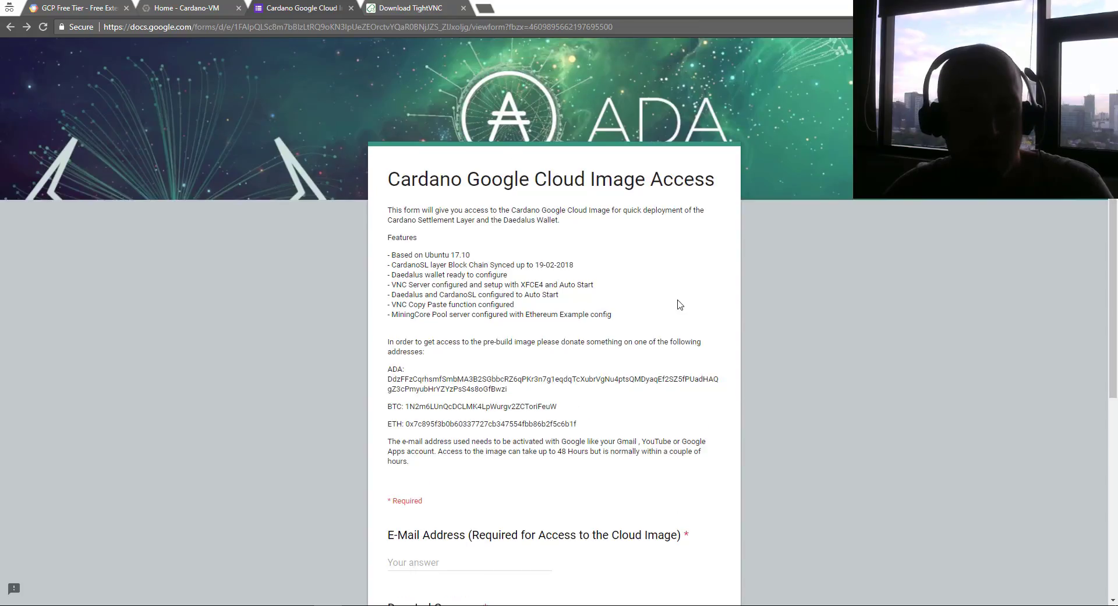
scroll(455, 388, down, 3)
click(455, 388)
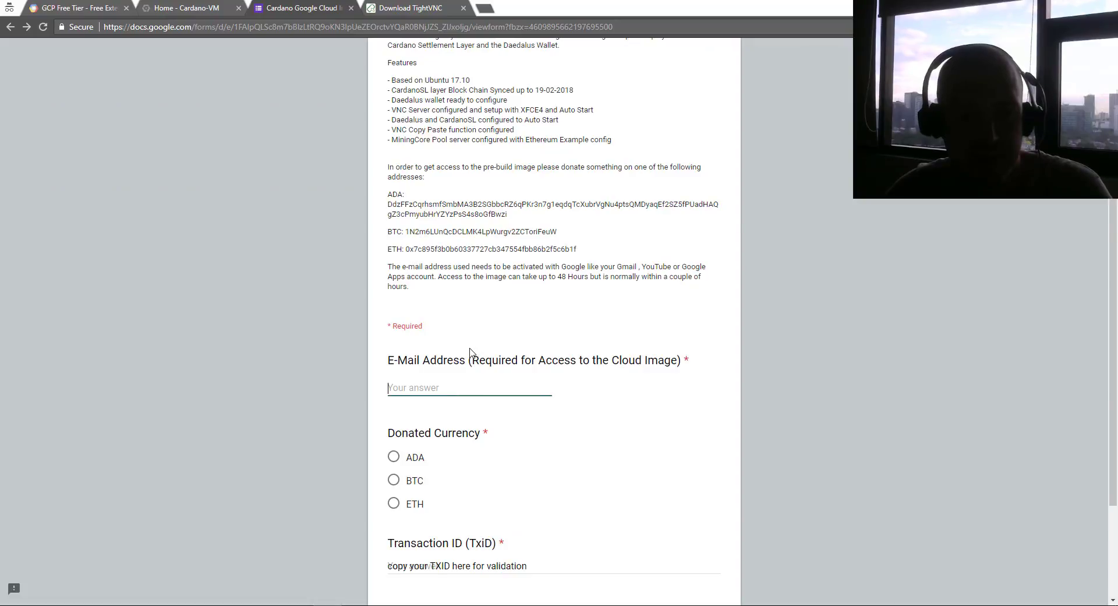
Clear the leftover Transaction ID answer and return to the top of the form
scroll(366, 310, down, 3)
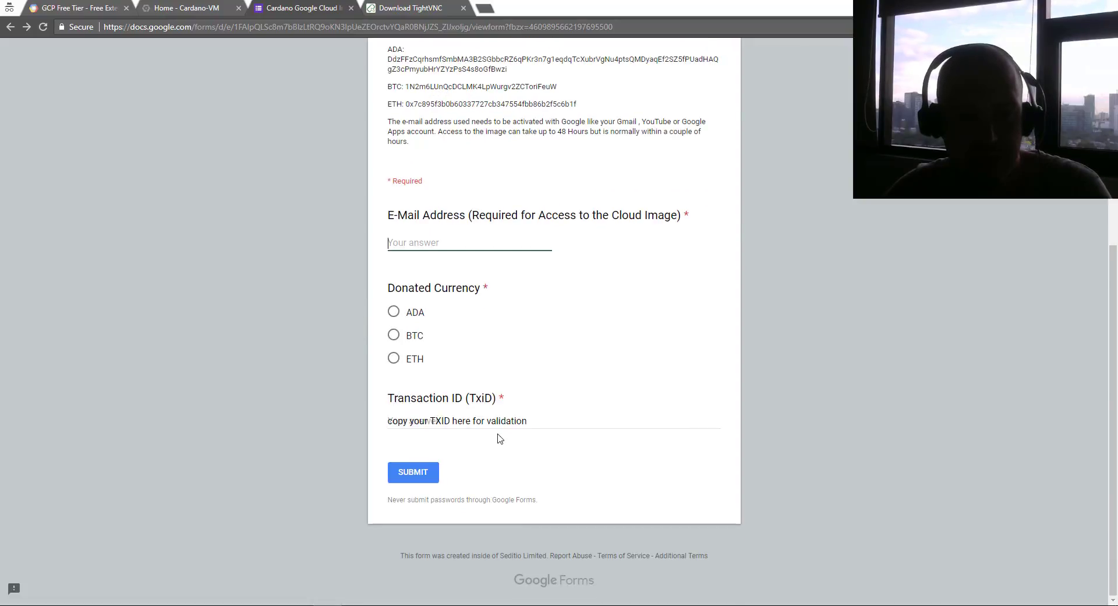
click(542, 417)
key(ctrl+a)
key(BackSpace)
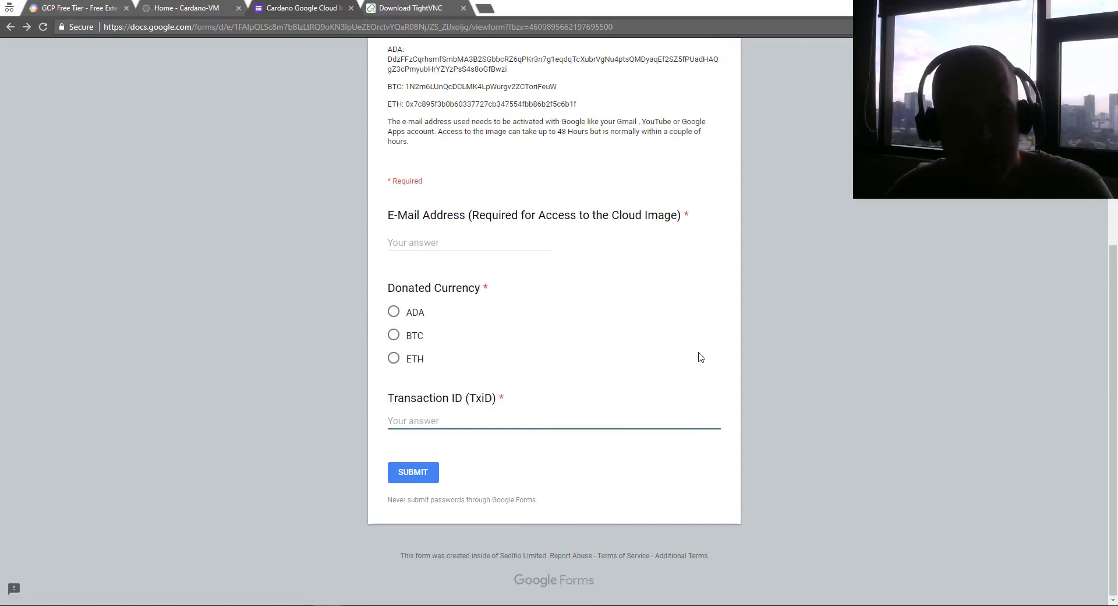
scroll(627, 364, up, 5)
scroll(563, 361, down, 3)
scroll(563, 358, up, 3)
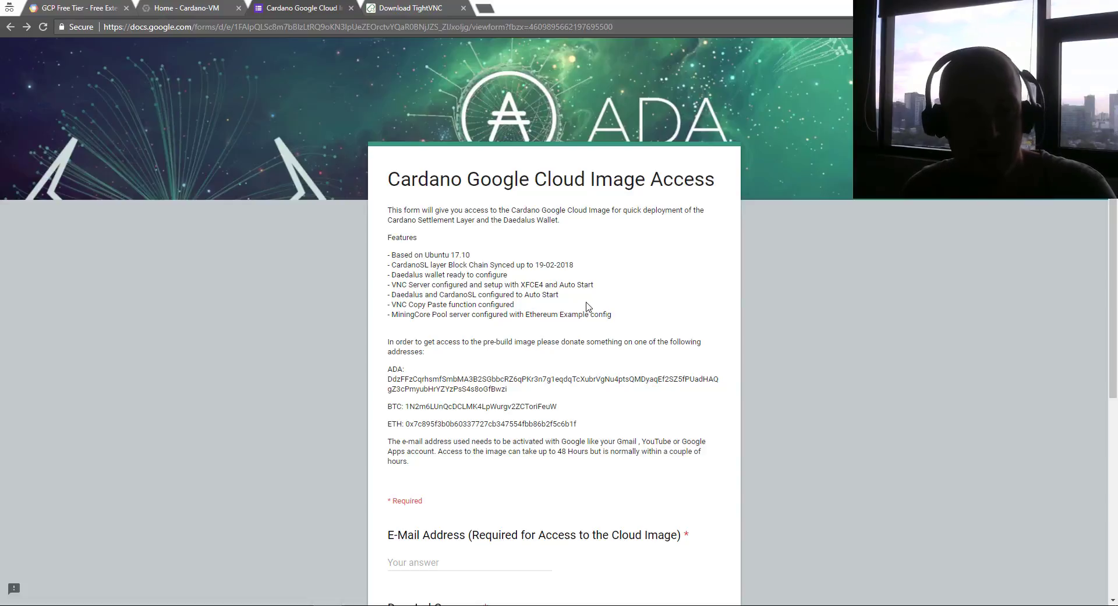
Enter an e-mail address in the E-Mail field, then erase it again
scroll(588, 307, down, 2)
scroll(585, 302, down, 1)
scroll(562, 241, down, 3)
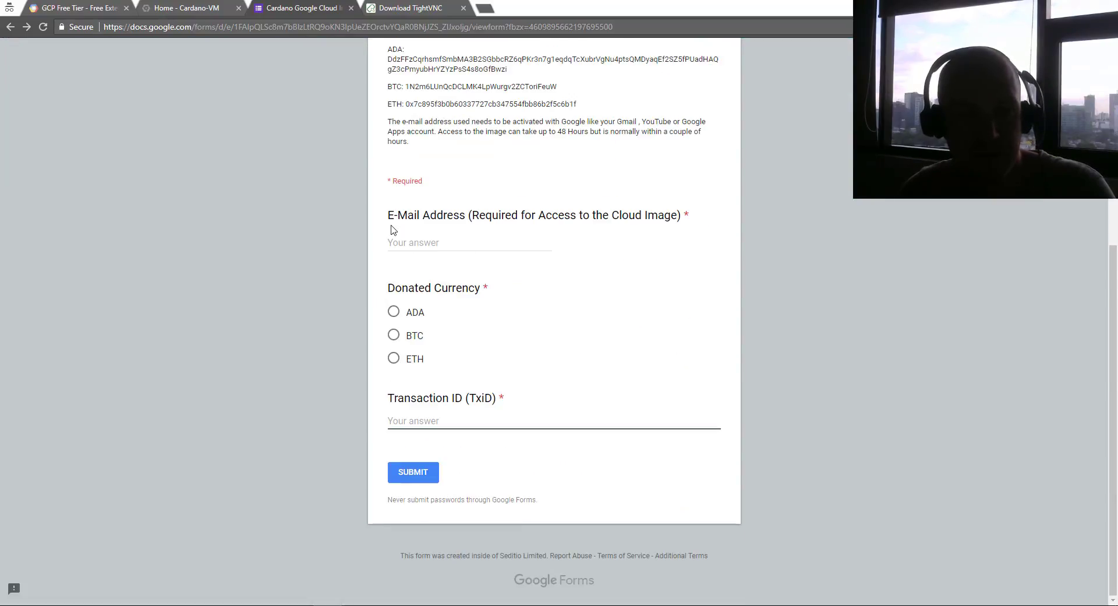
click(399, 239)
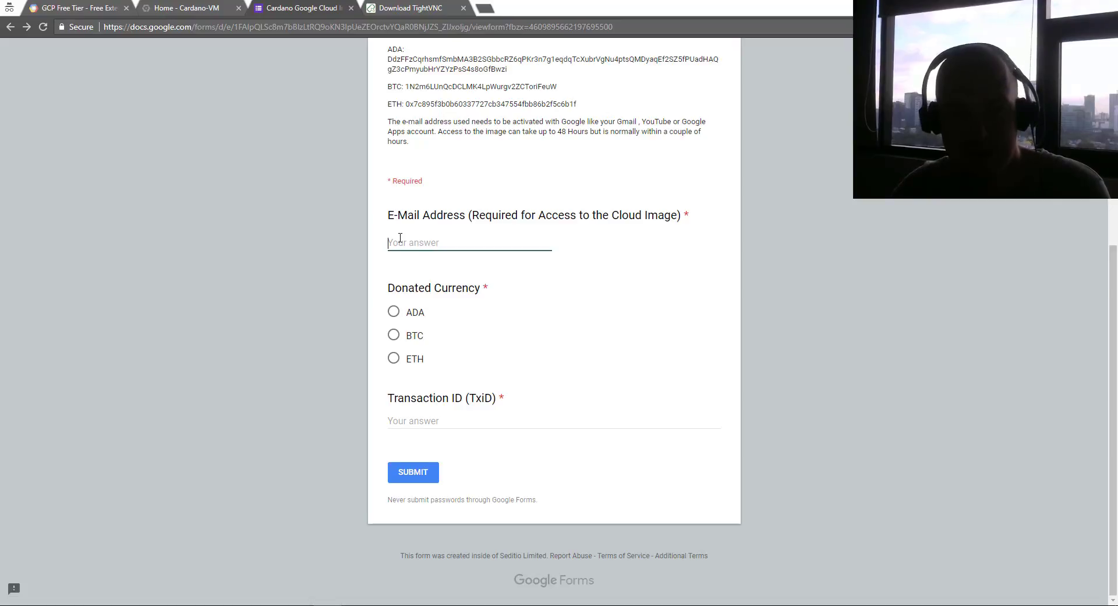
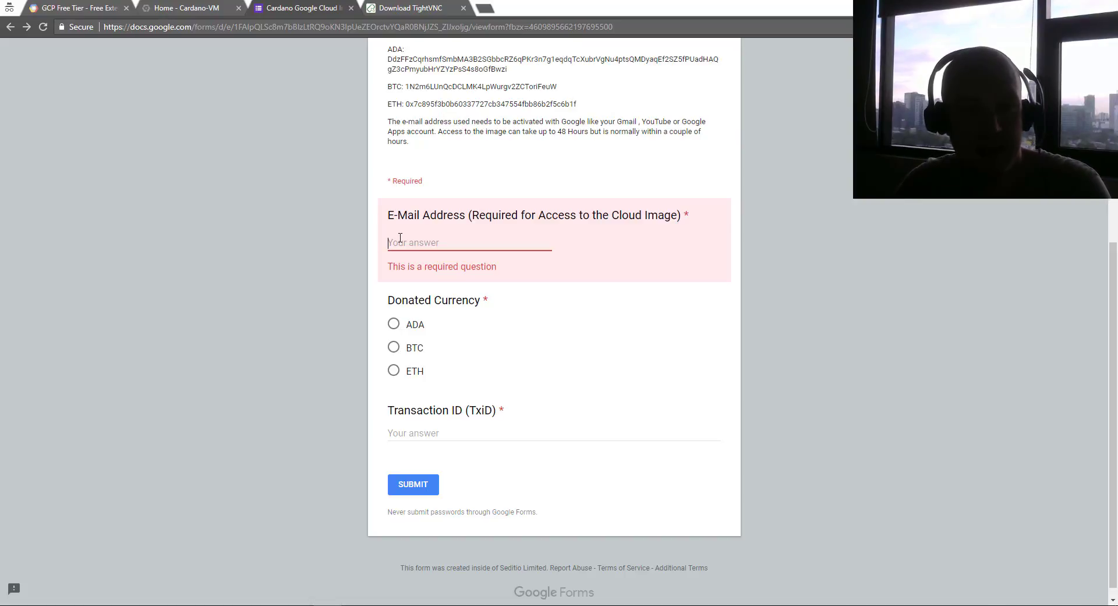
Select ADA as the donated currency and return to the GCP Free Tier page
click(394, 324)
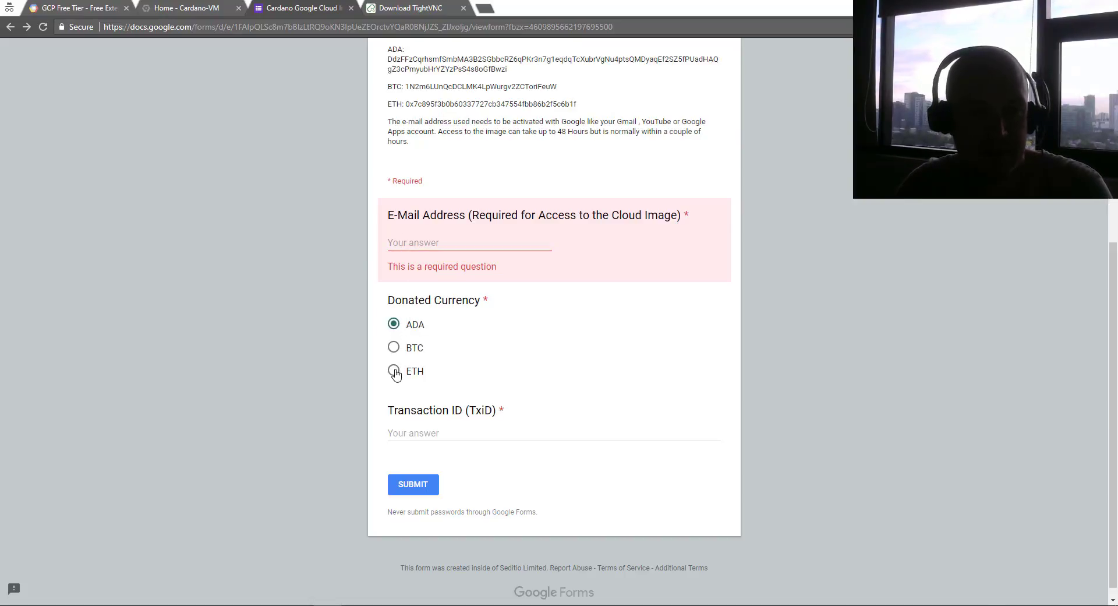
click(394, 348)
click(395, 327)
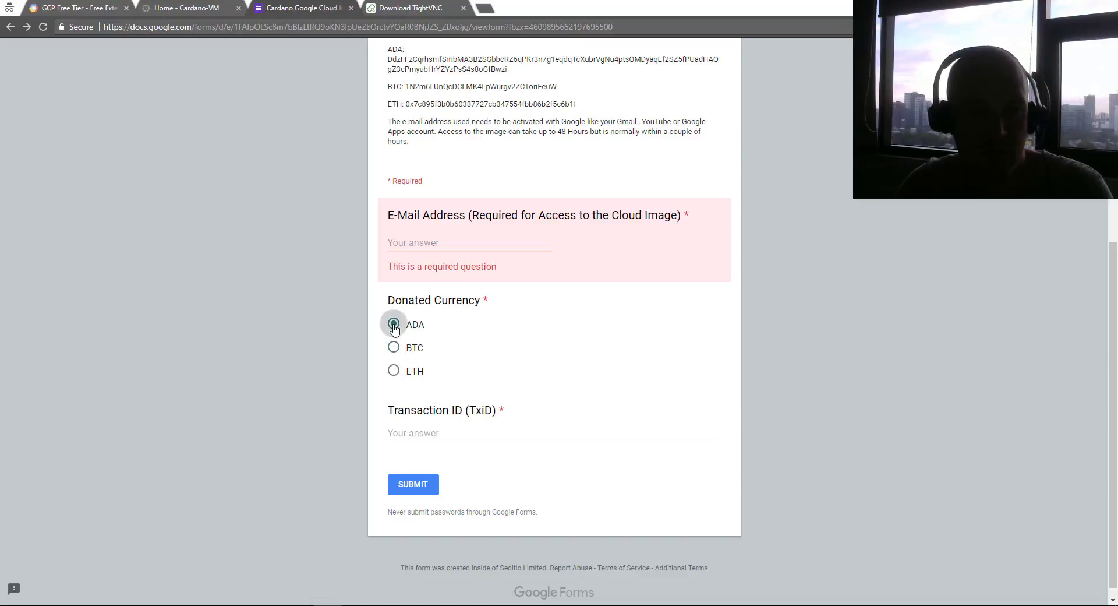
click(403, 432)
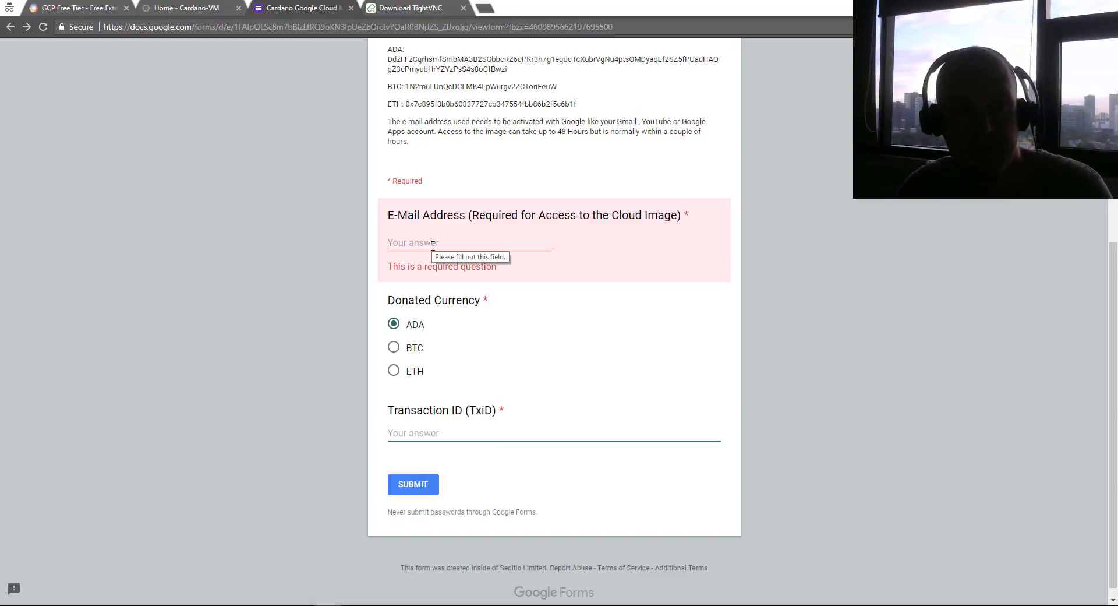
click(449, 171)
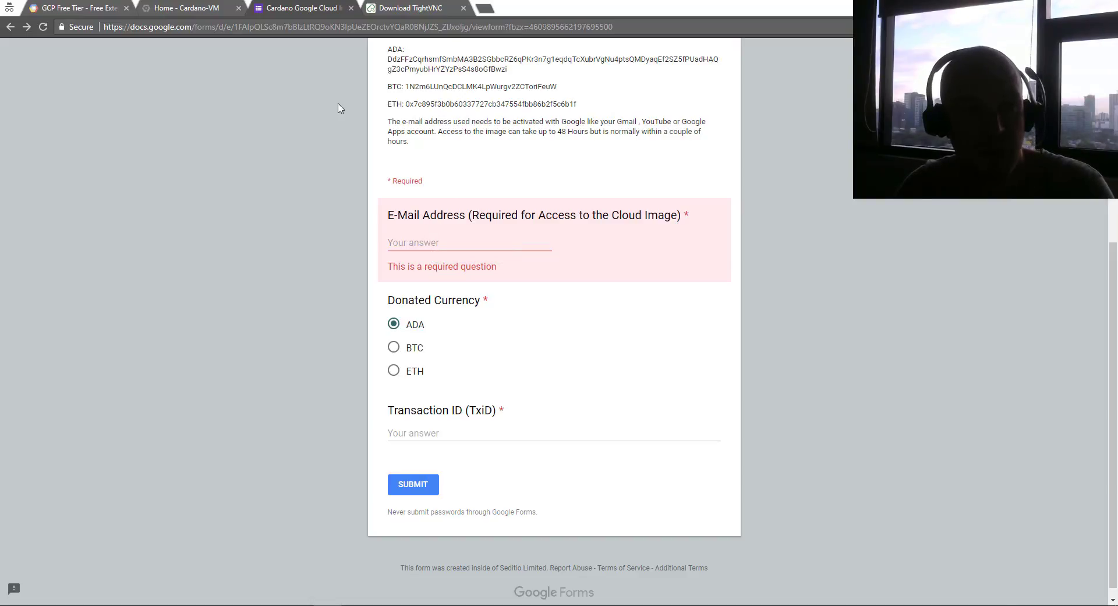
click(76, 8)
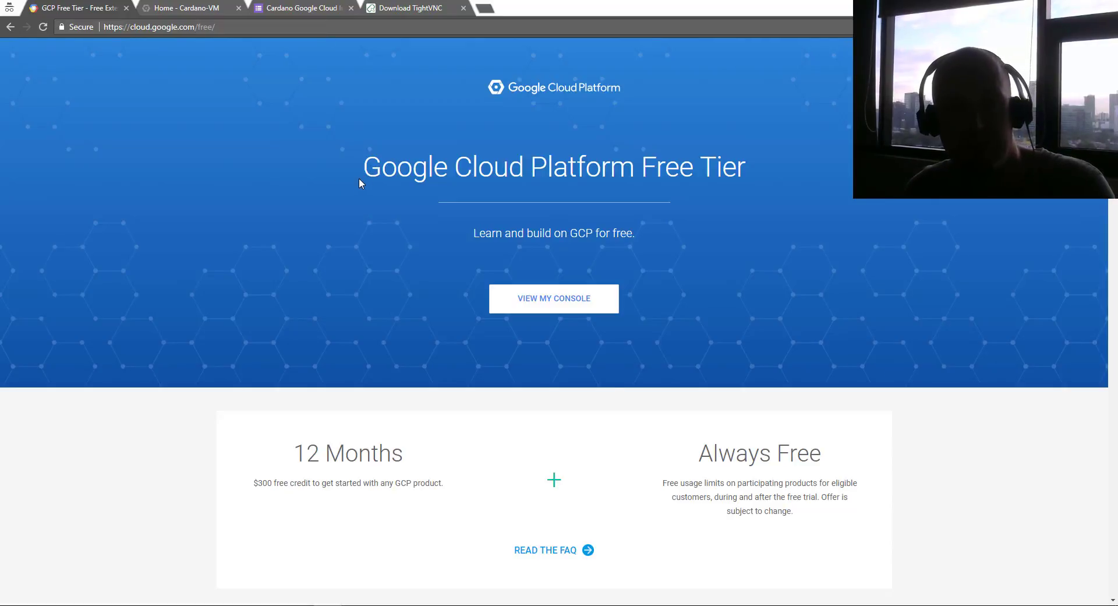
Go to the Cloud console for Cardano-VM, pin a sidebar section, and show the project list
drag(382, 169, 719, 166)
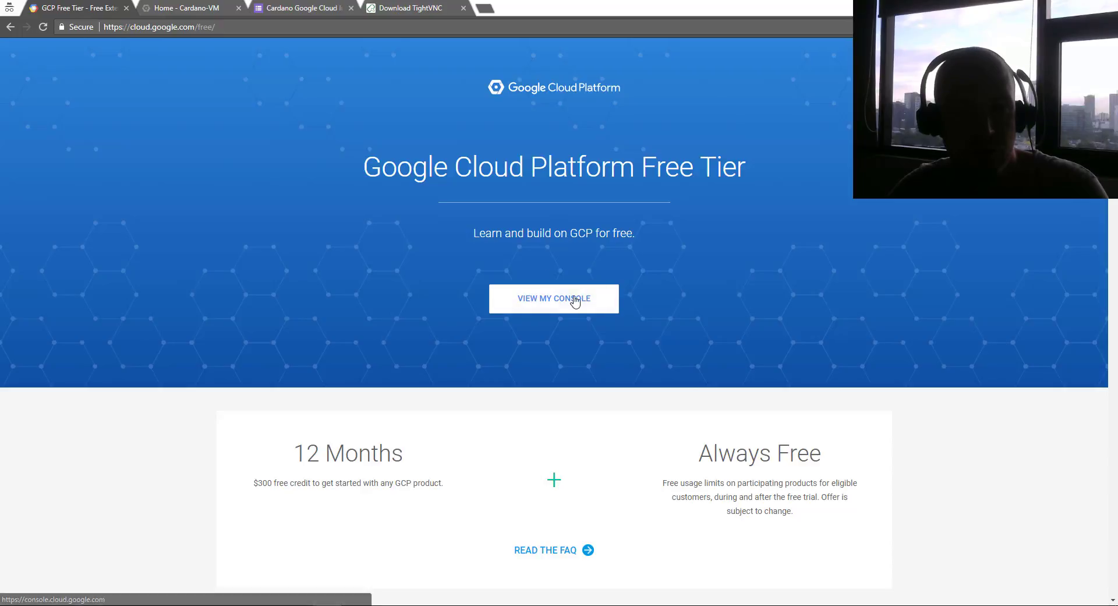
click(529, 300)
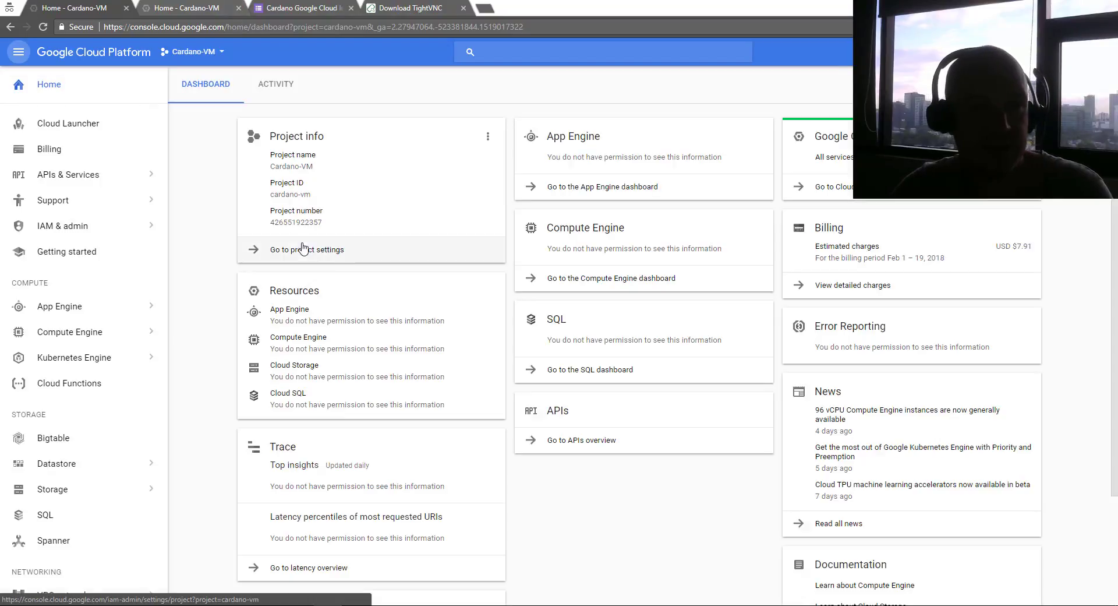
drag(269, 167, 326, 164)
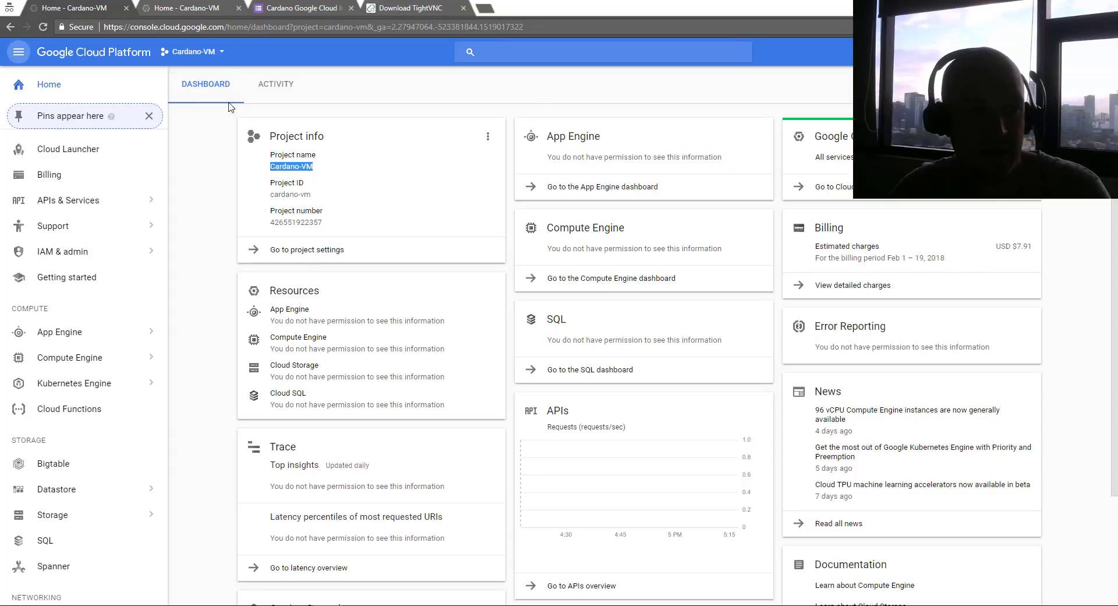
click(132, 331)
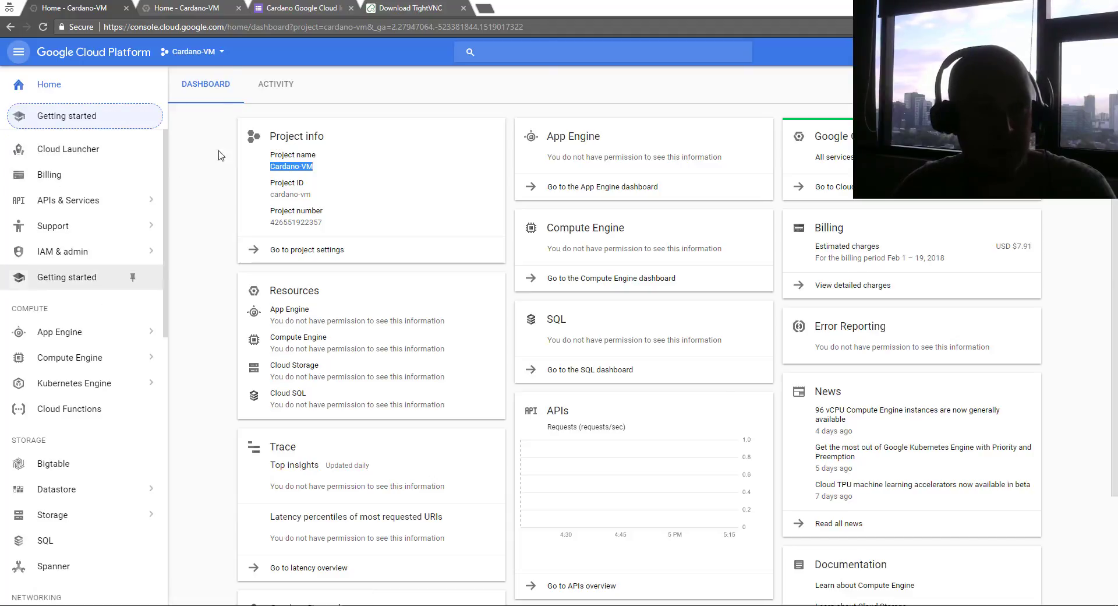
click(182, 55)
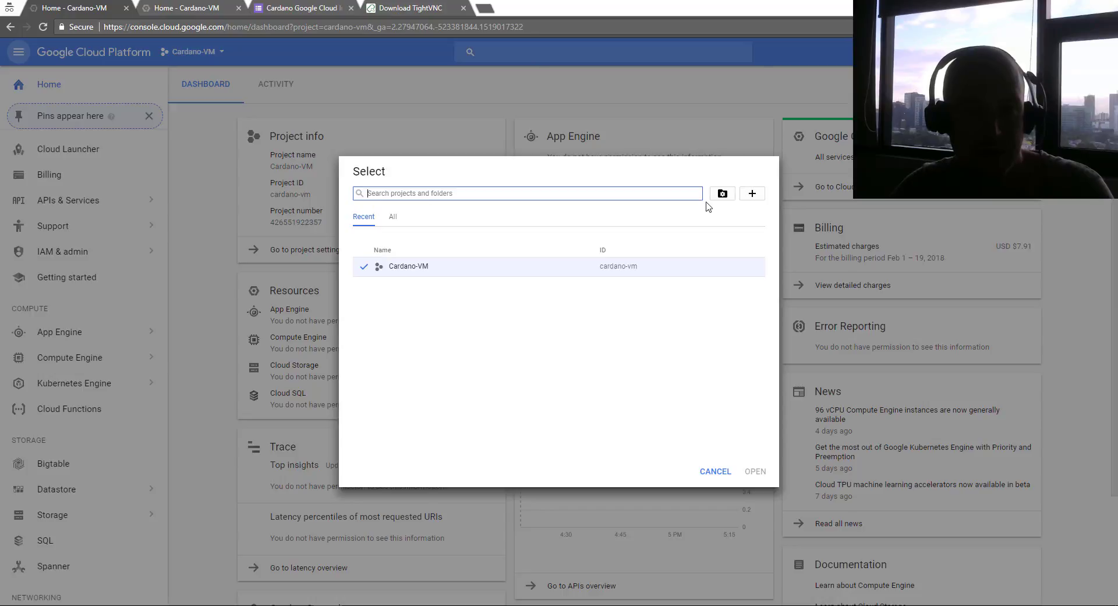
Create a project called new-test-cardano and bring up the project list again
click(751, 195)
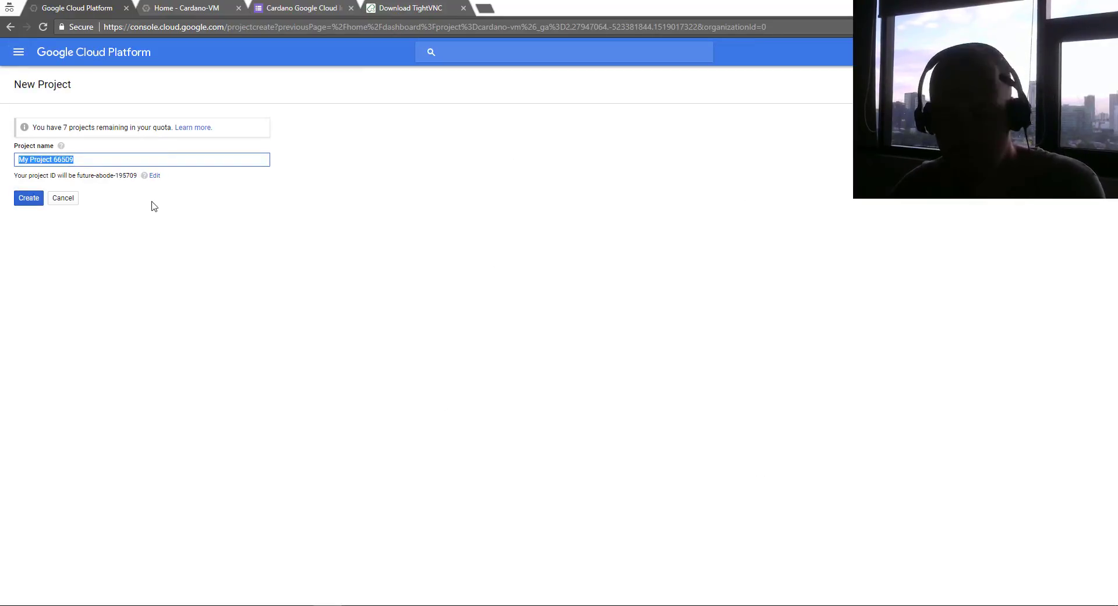
text(new-test-)
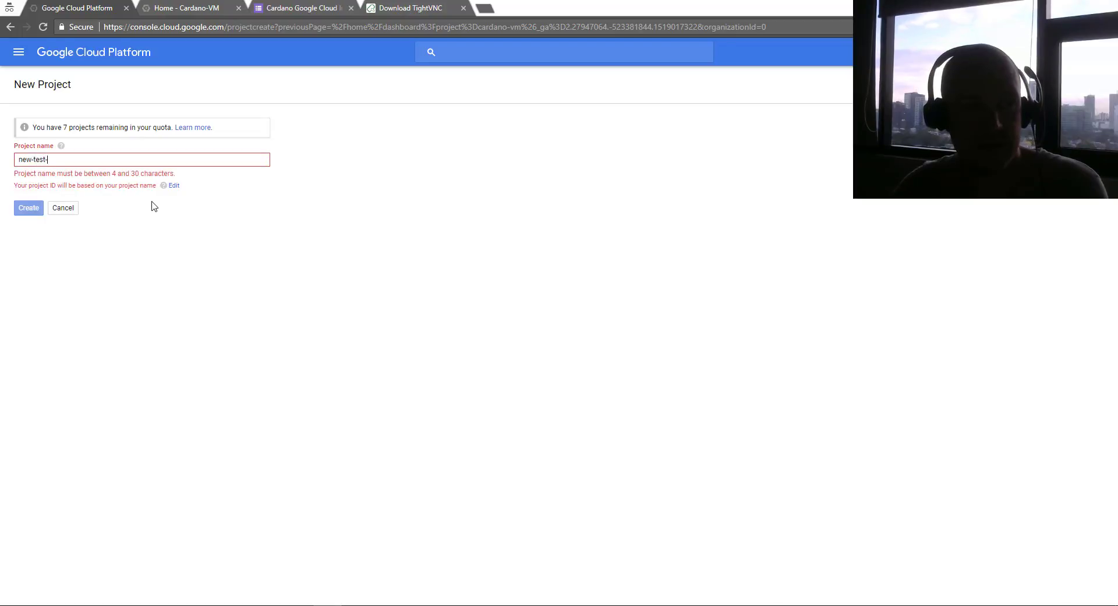
text(cardano)
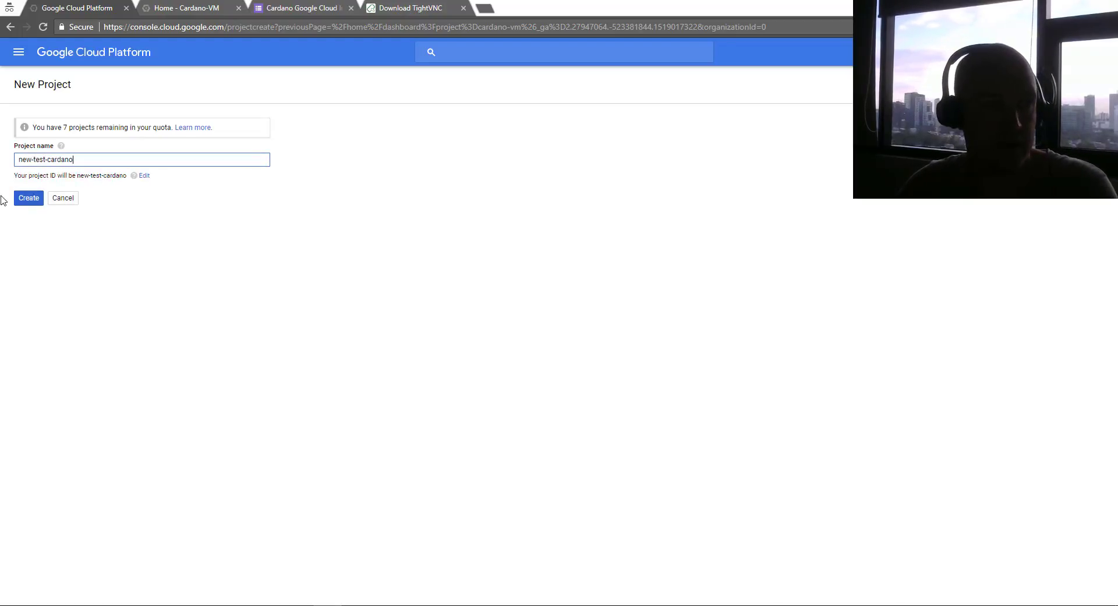
click(26, 198)
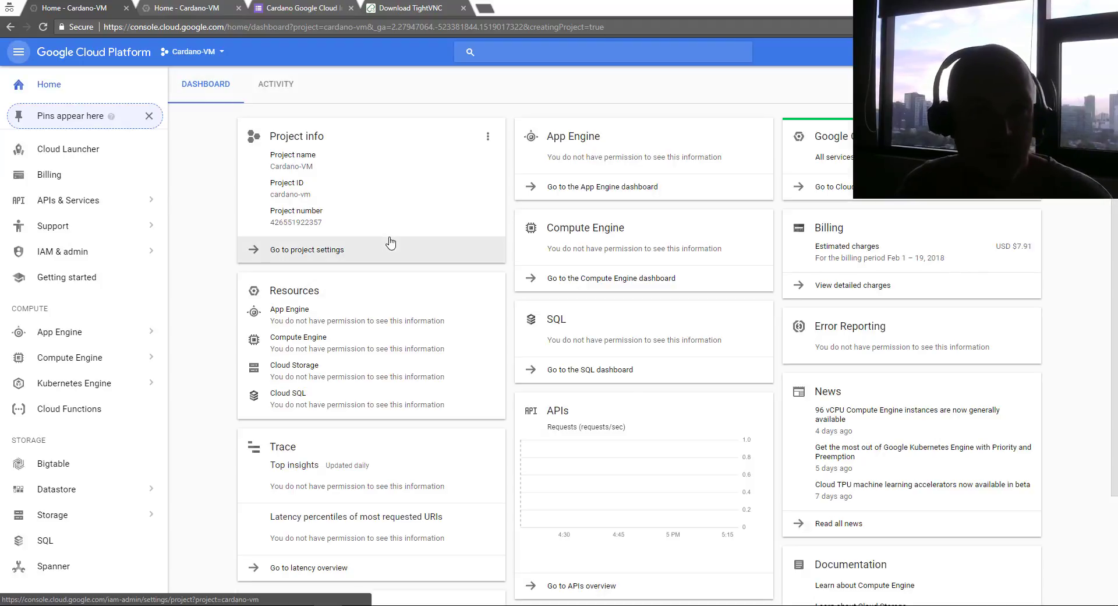
click(220, 51)
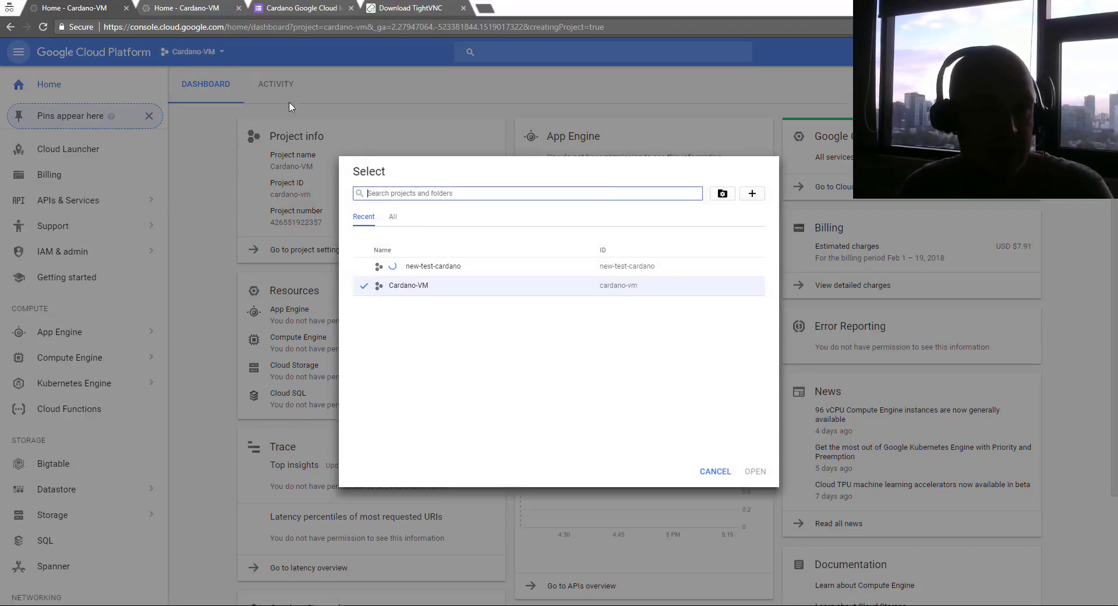
Switch to new-test-cardano and open its Compute Engine VM instances page
click(398, 267)
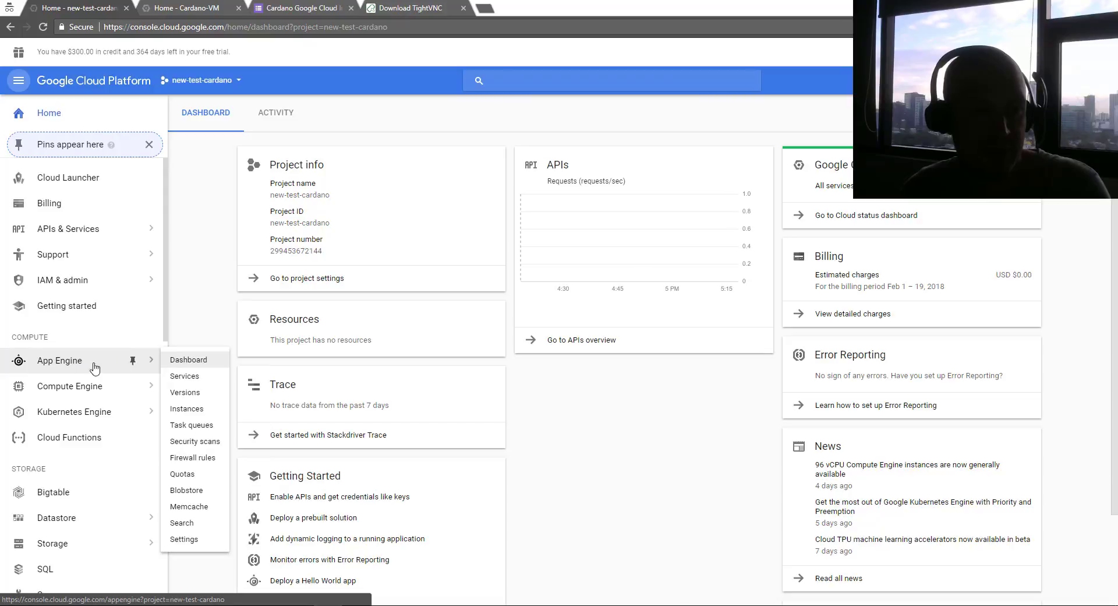
mouse_move(42, 389)
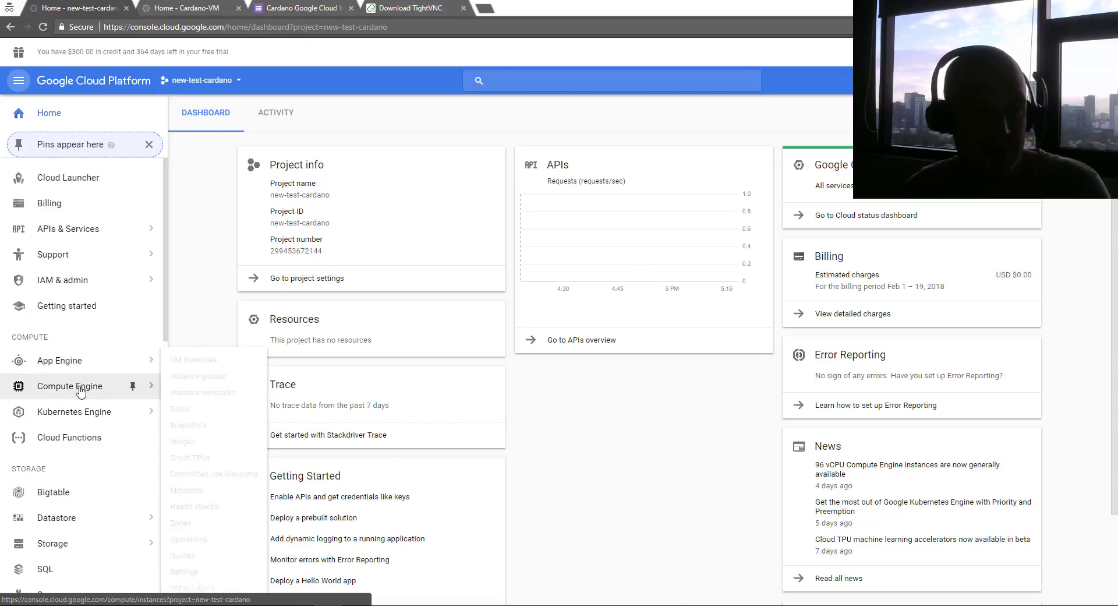
click(188, 360)
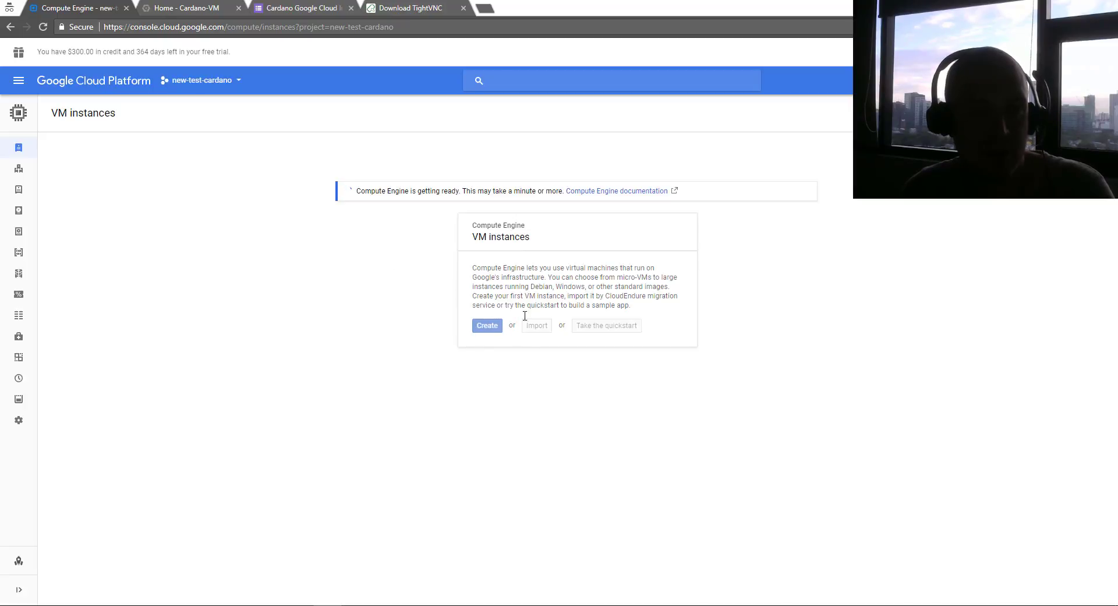
click(414, 7)
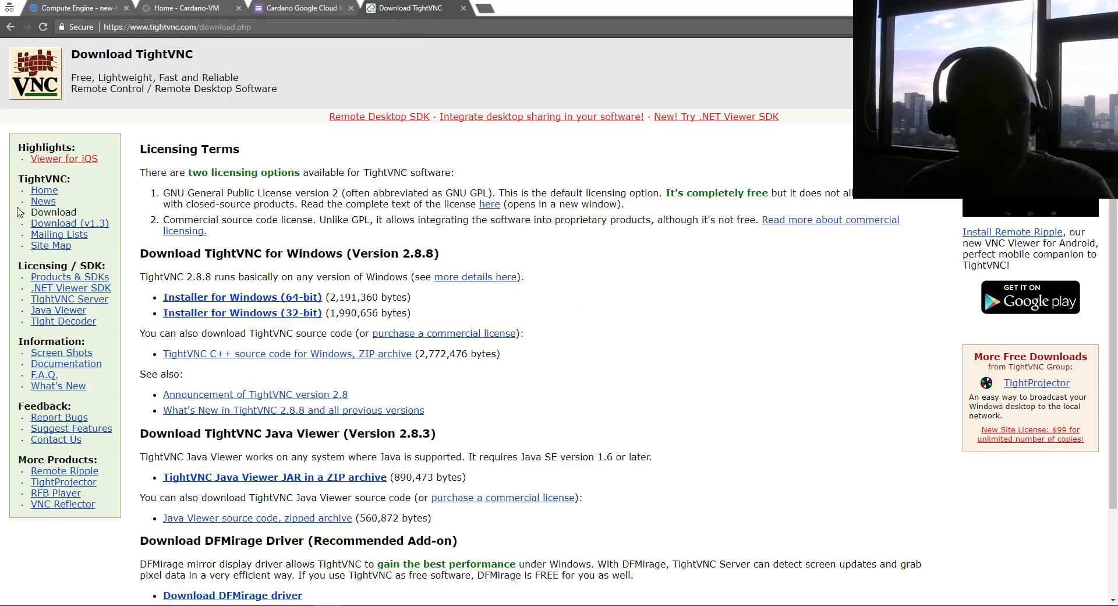
Download the 64-bit Windows TightVNC installer and repair the existing installation
click(261, 300)
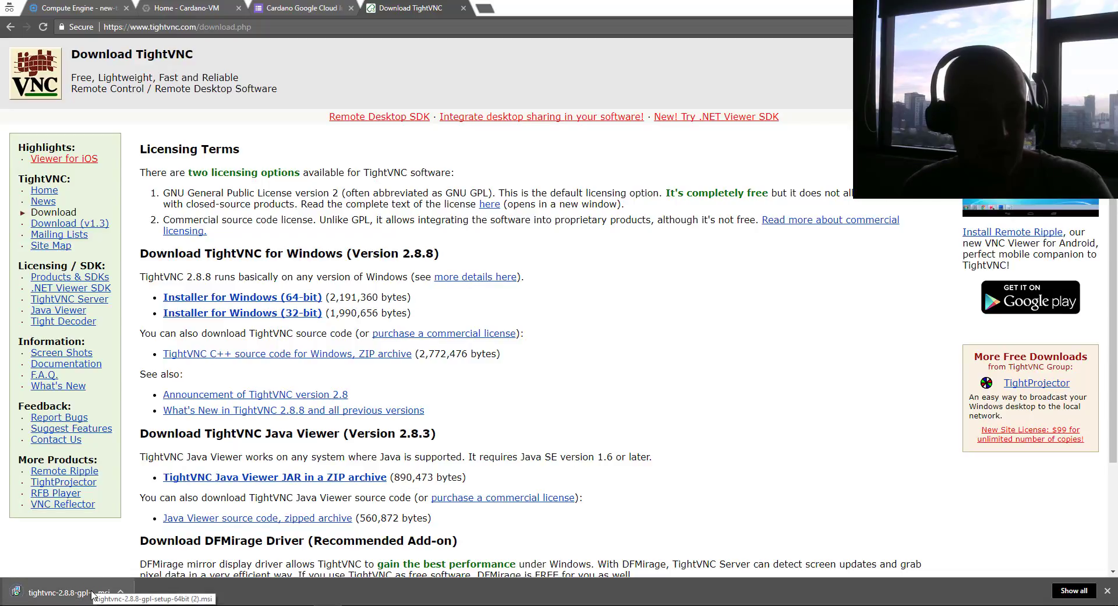
click(70, 593)
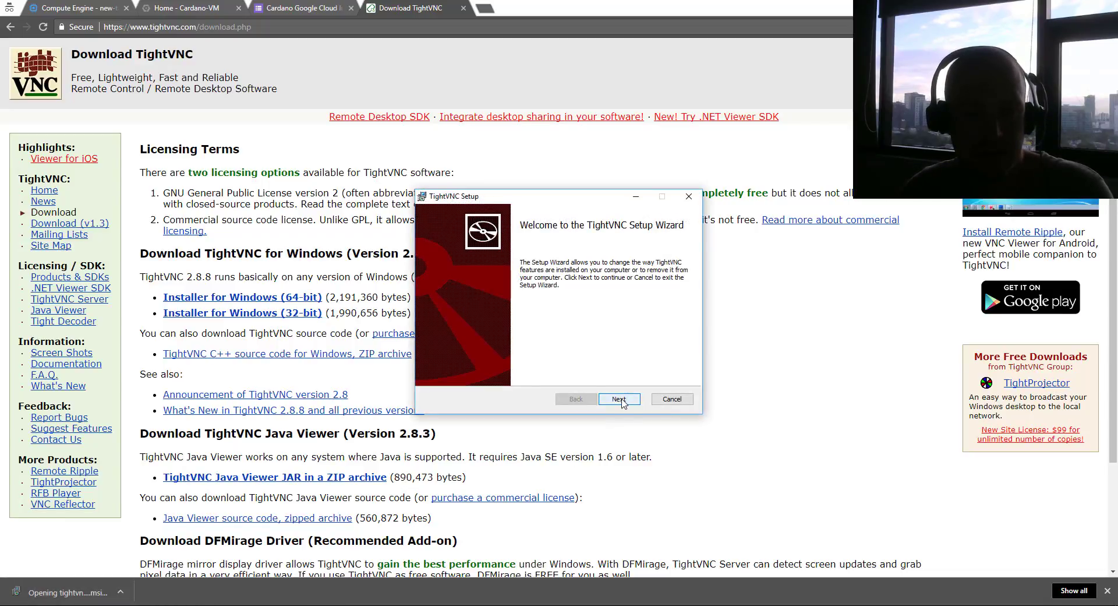
click(619, 398)
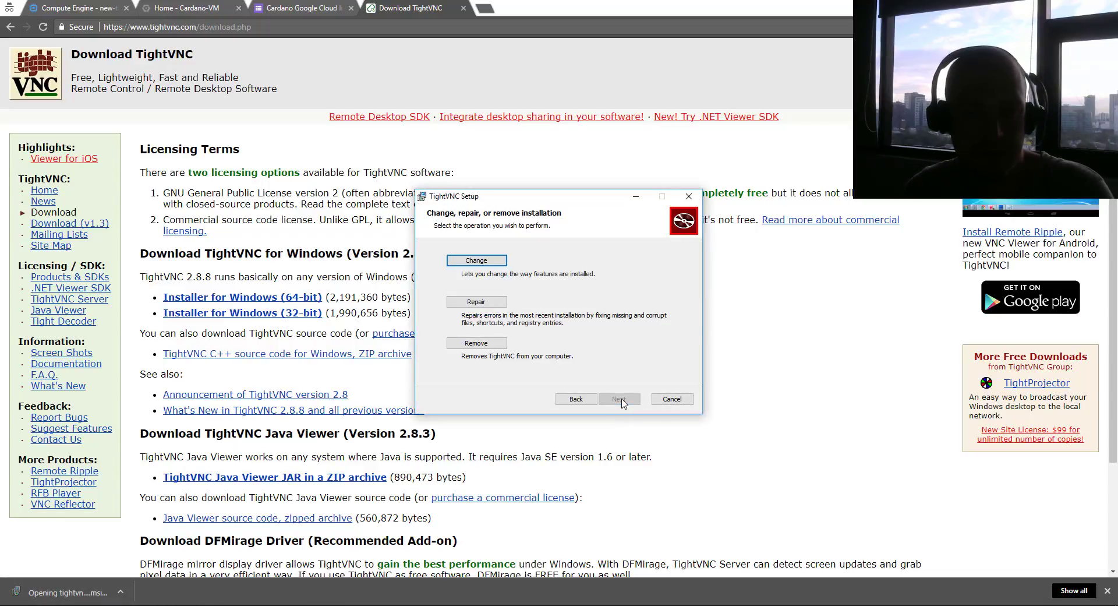
click(474, 301)
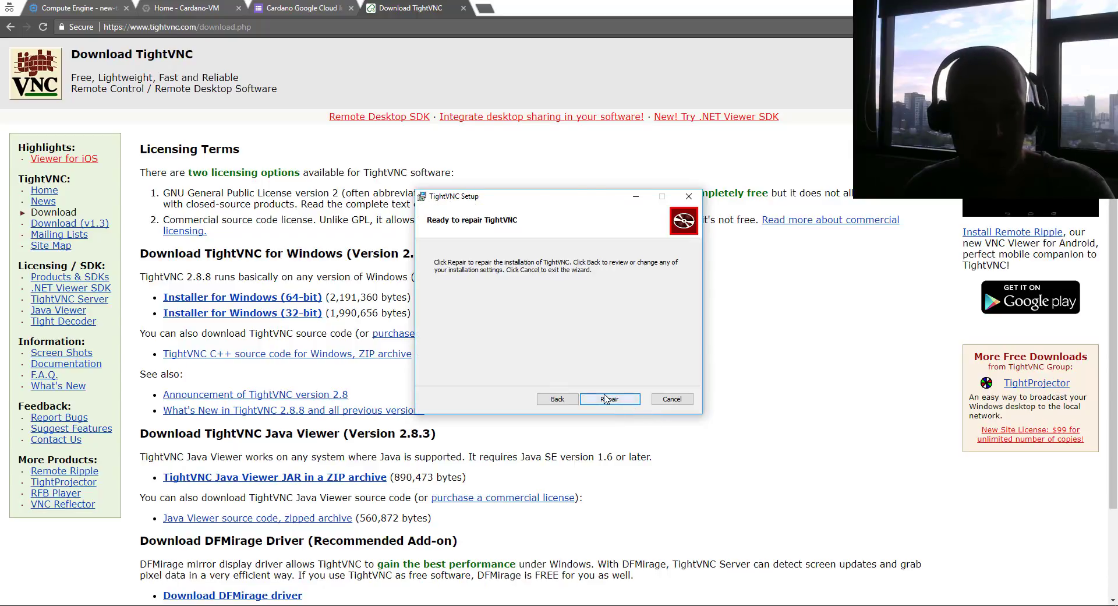
click(605, 399)
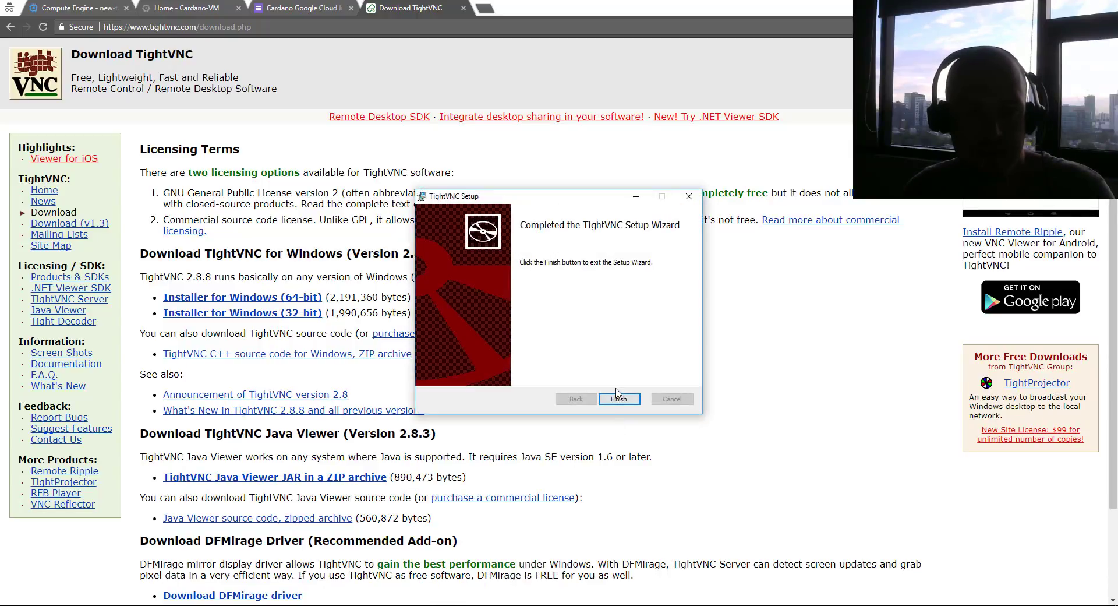
click(618, 399)
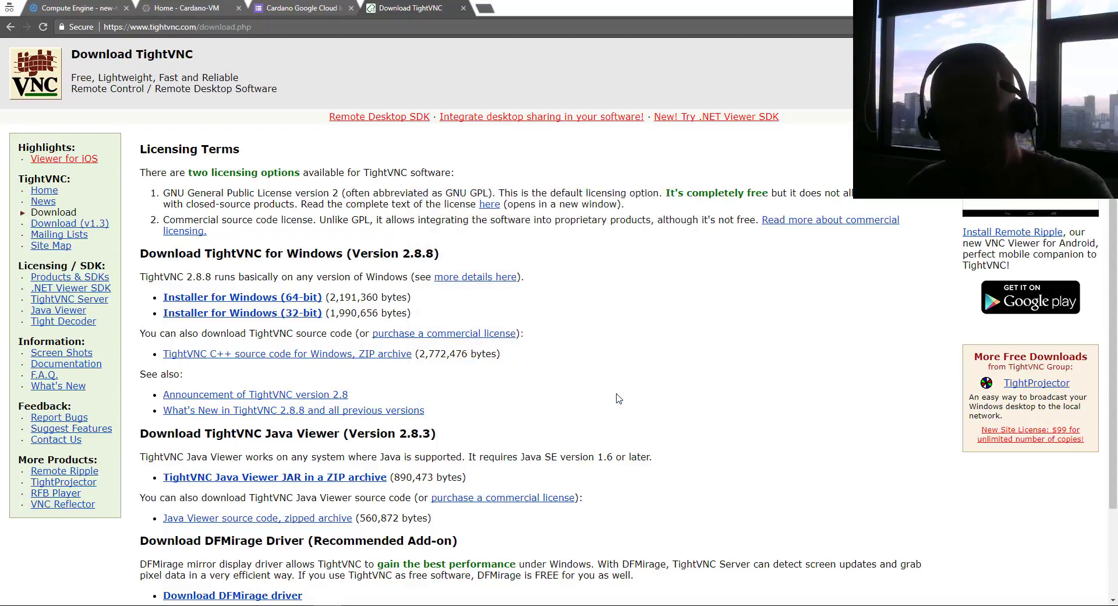
Launch TightVNC Viewer, move its connection window aside, and return to the Cardano-VM dashboard
key(super)
text(tight)
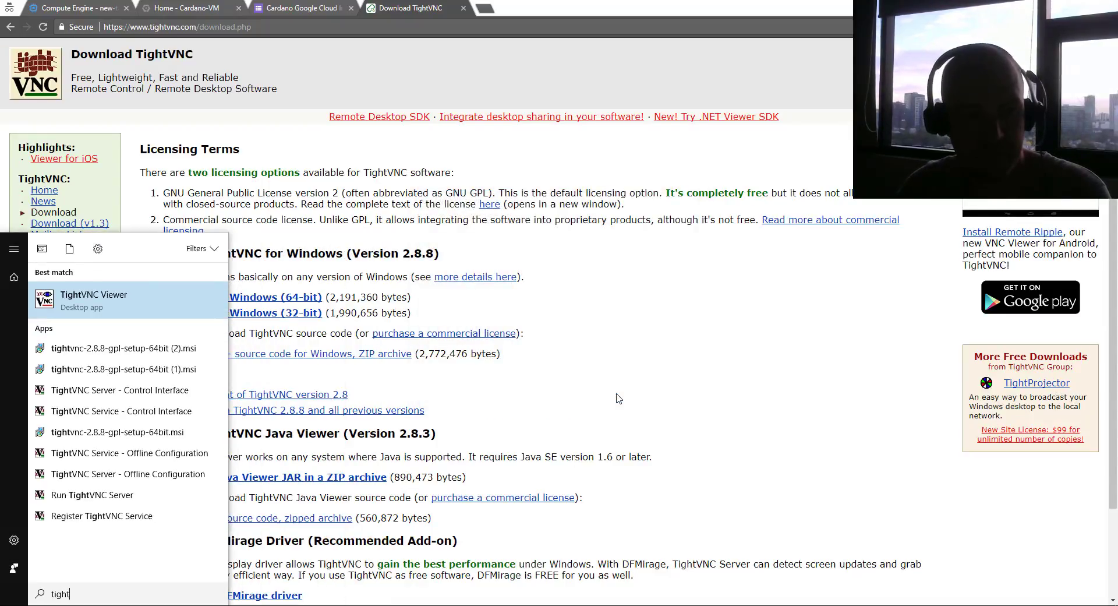
key(Return)
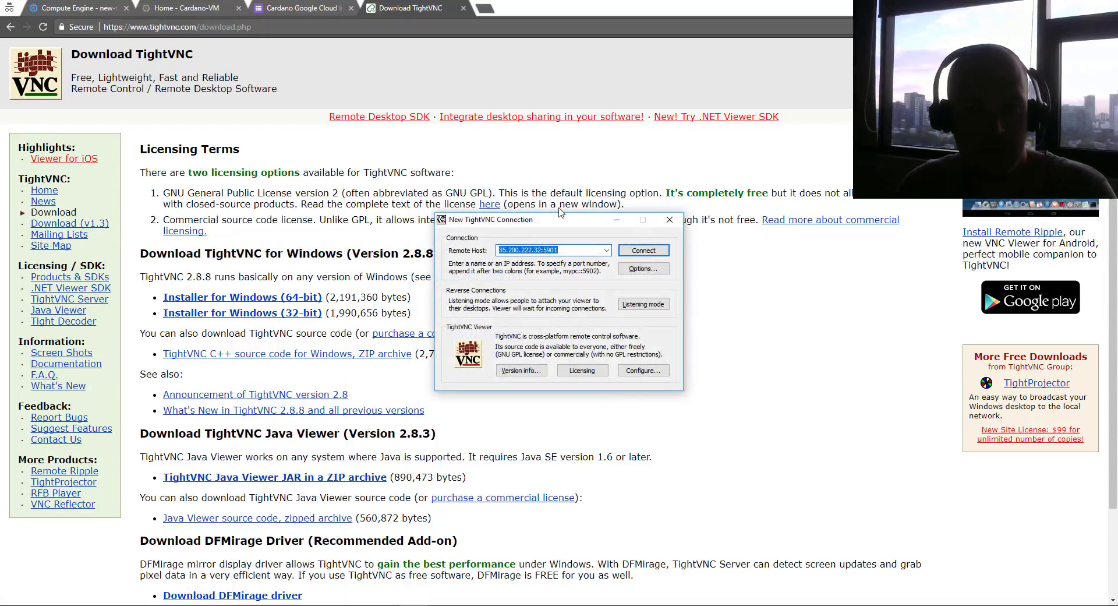
drag(560, 215, 966, 32)
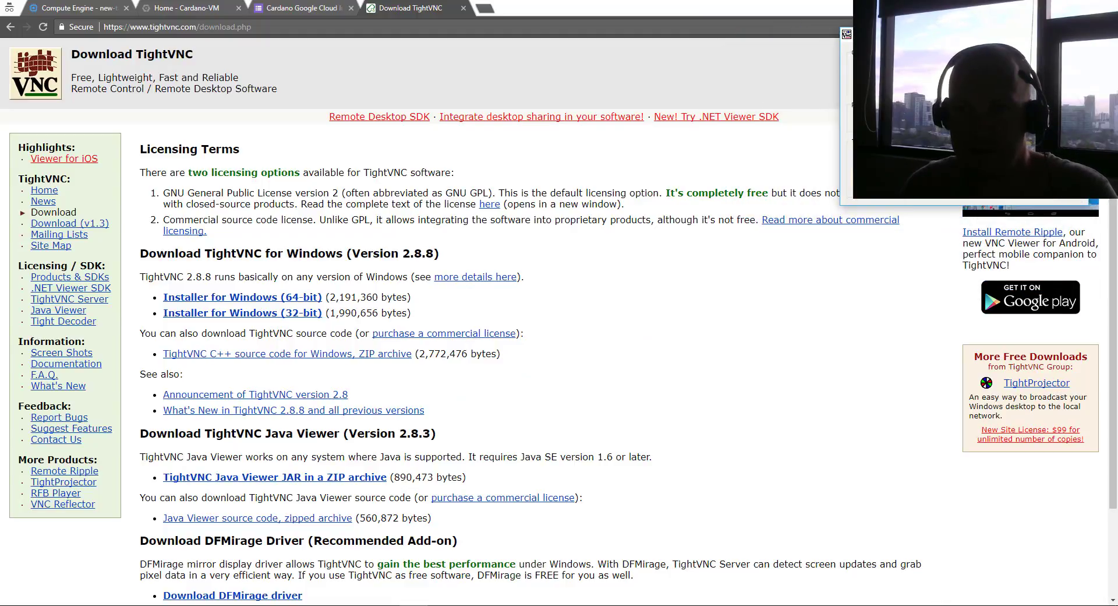
click(186, 4)
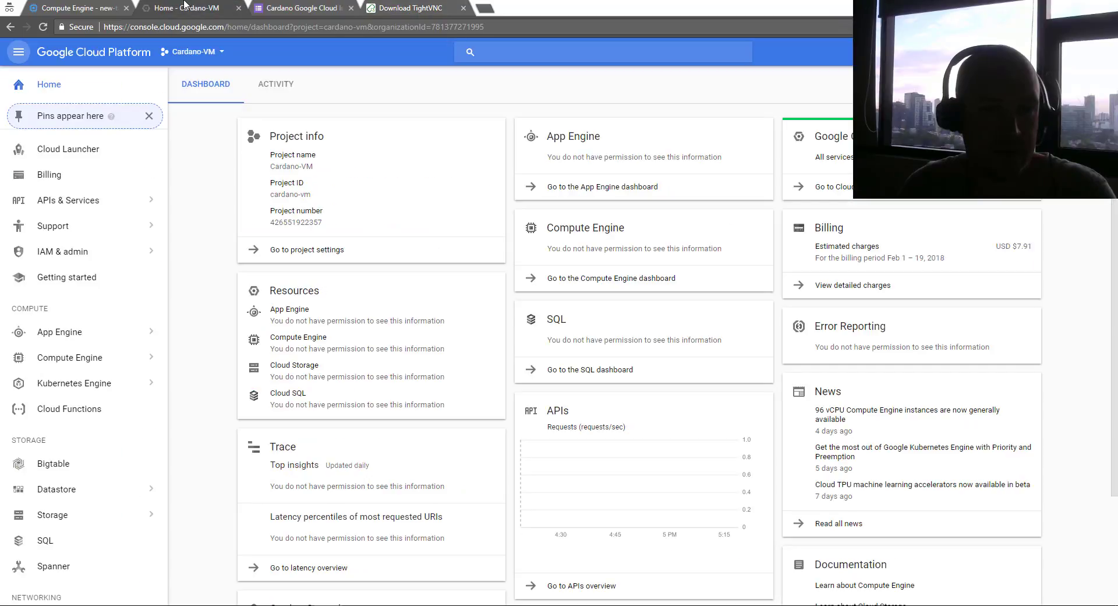
Close the Cardano-VM dashboard tab and start a new VM instance in new-test-cardano
click(110, 7)
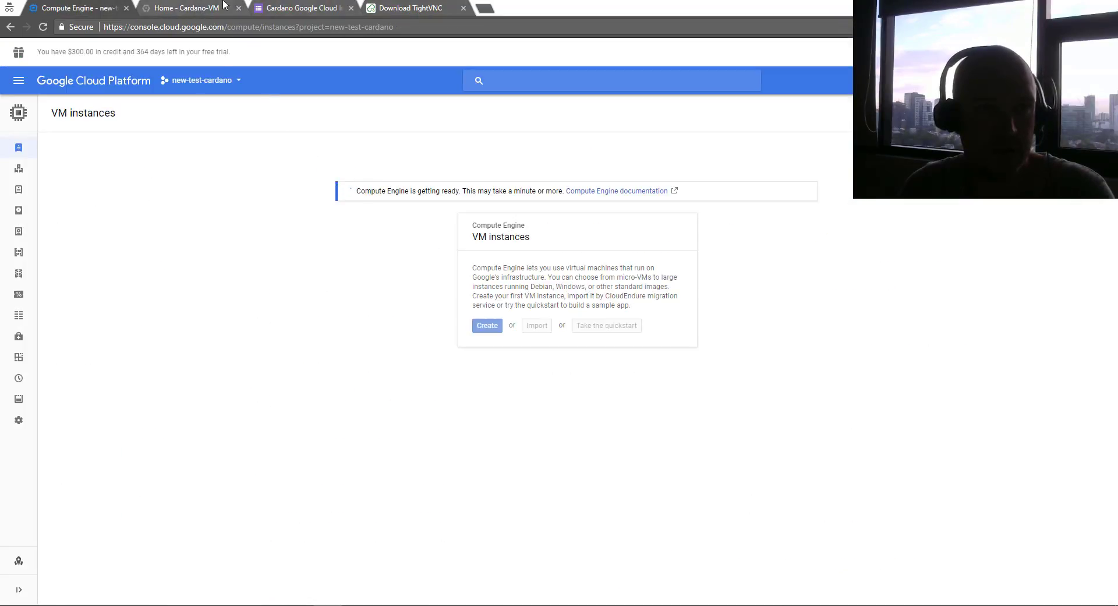
click(239, 9)
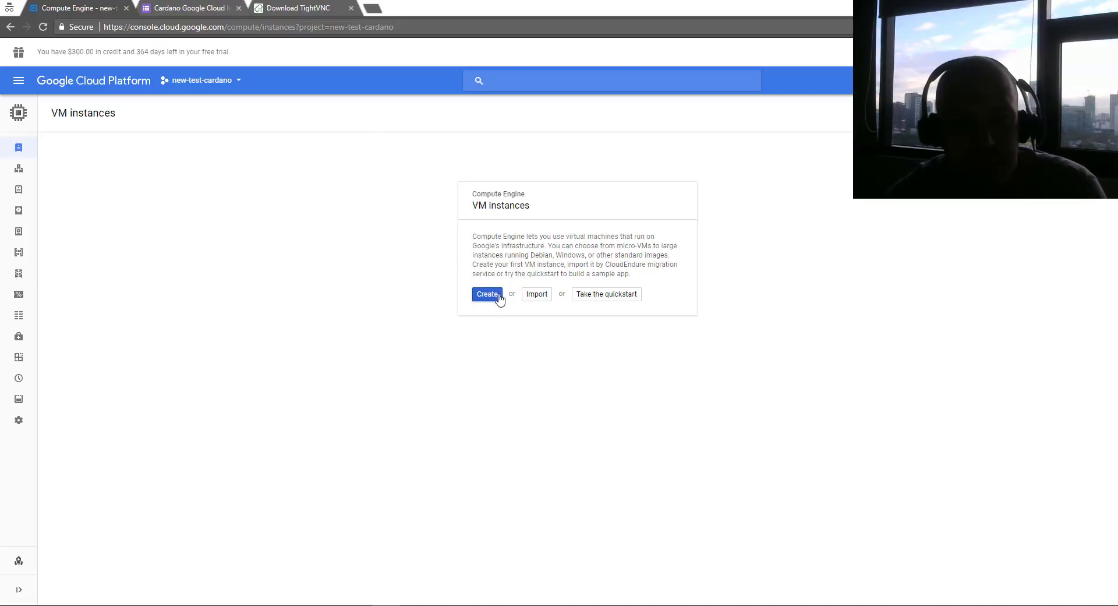
click(477, 298)
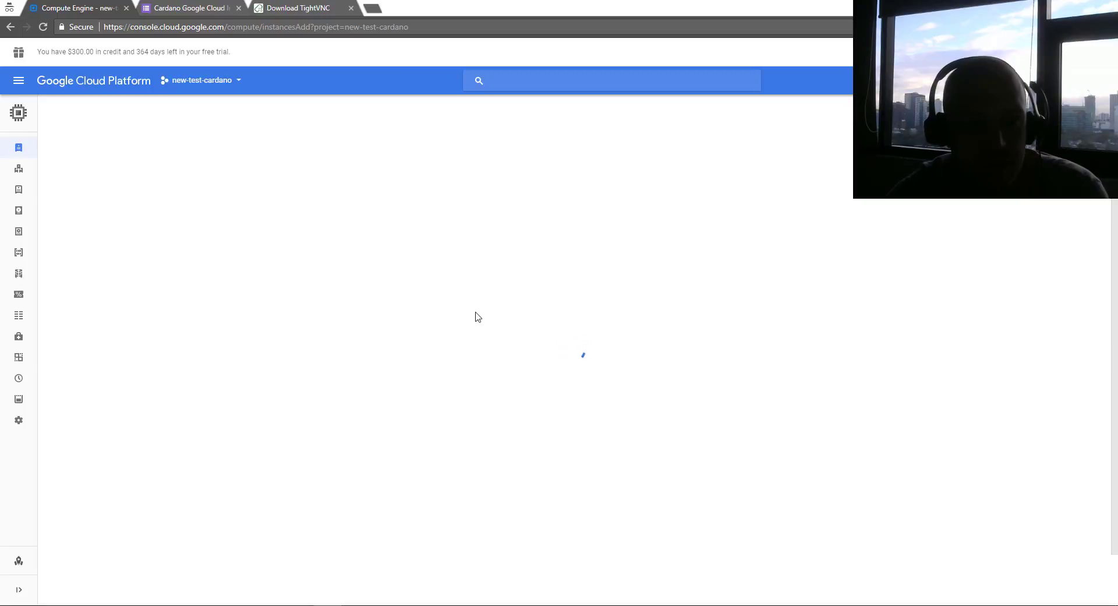
Replace the default instance name with cardano-google-image-demo
drag(122, 162, 44, 166)
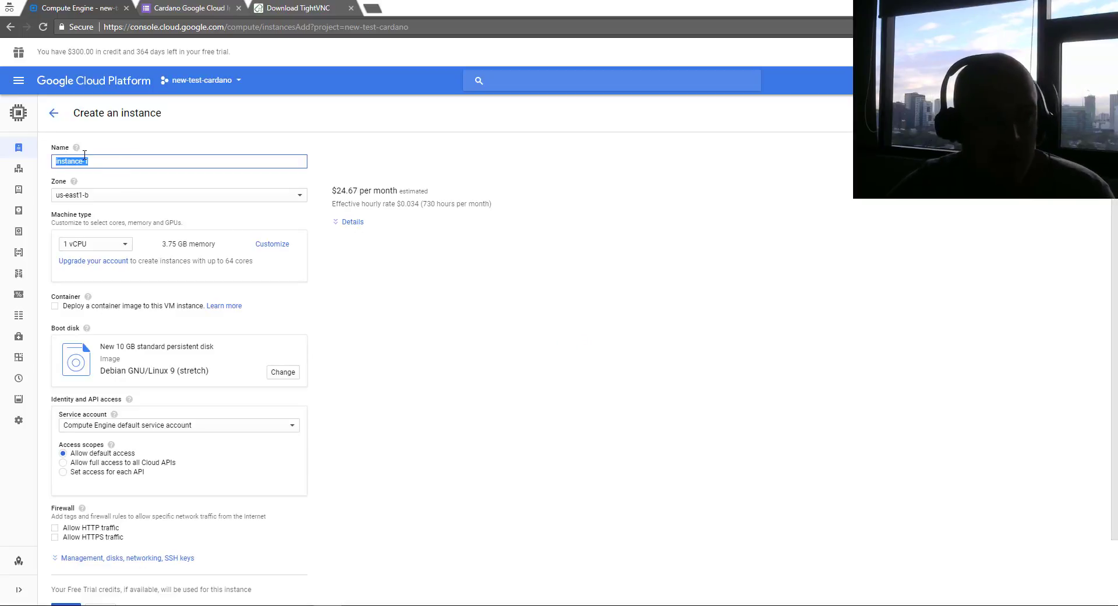
key(BackSpace)
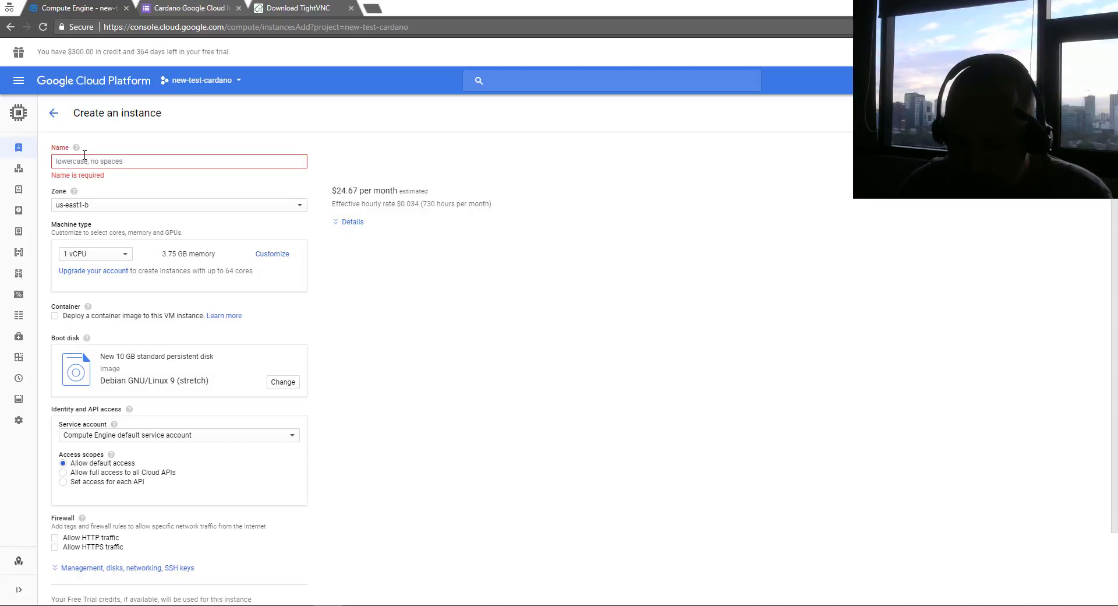
text(cardano-google)
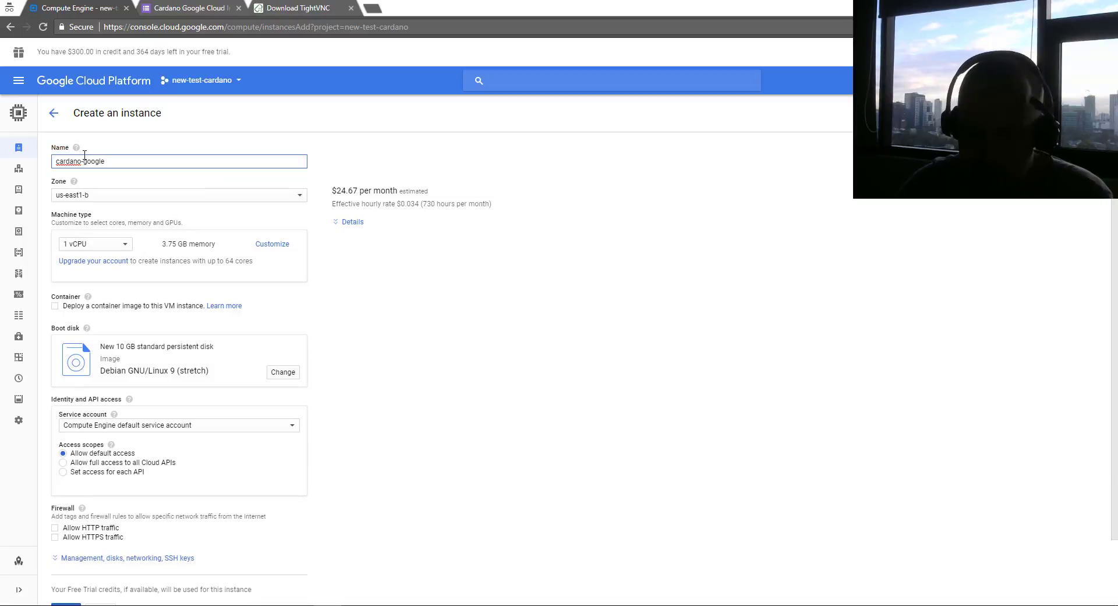
text(-demo)
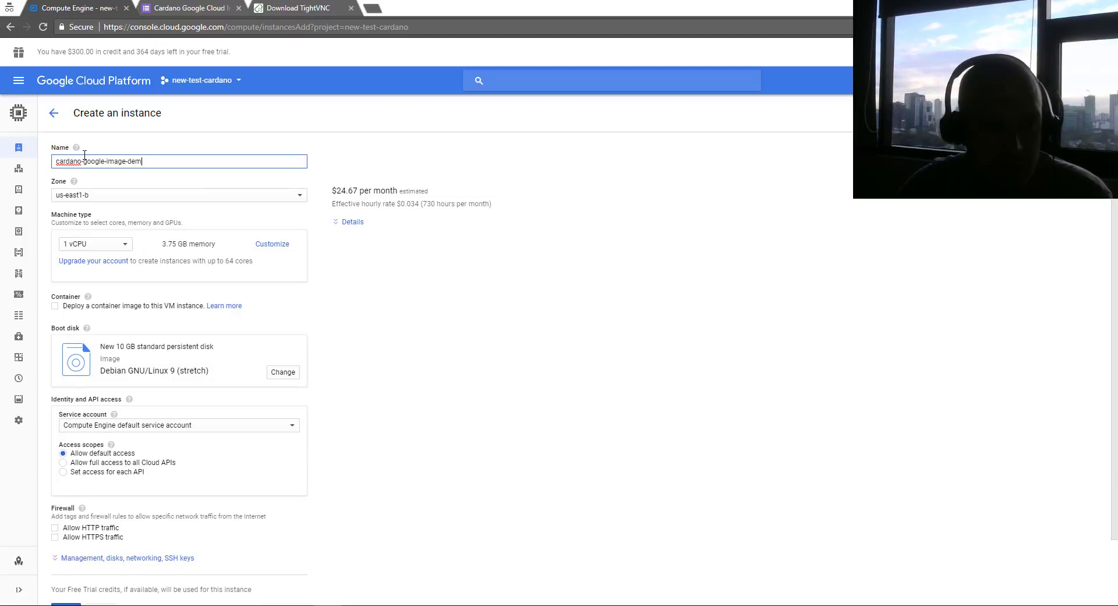
Set the zone to europe-west3-a and the machine type to 2 vCPUs with 7.5 GB memory
click(213, 201)
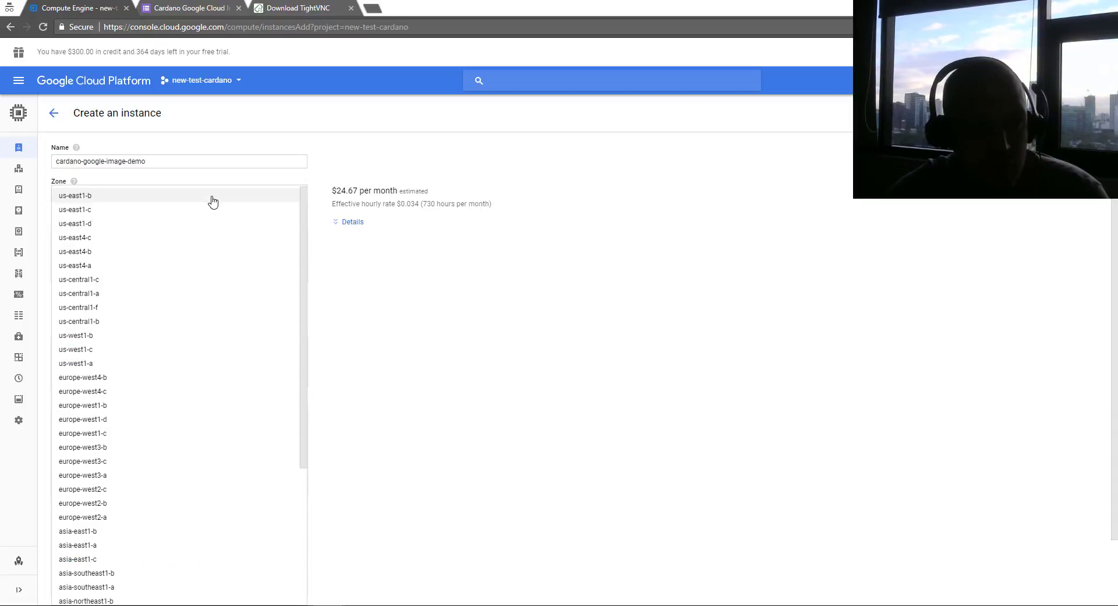
scroll(225, 335, down, 3)
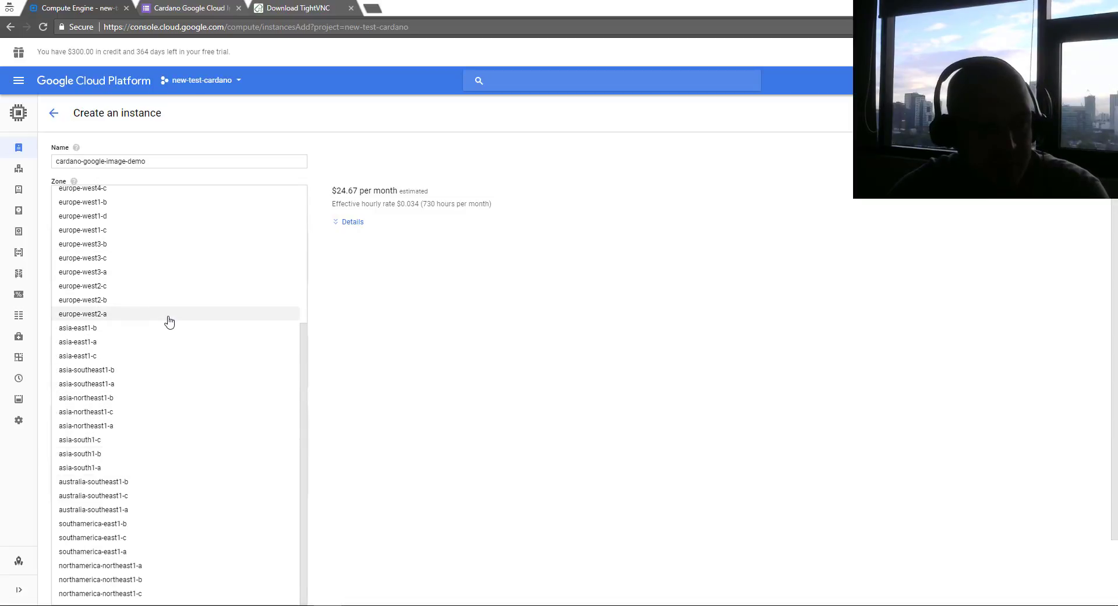
click(96, 271)
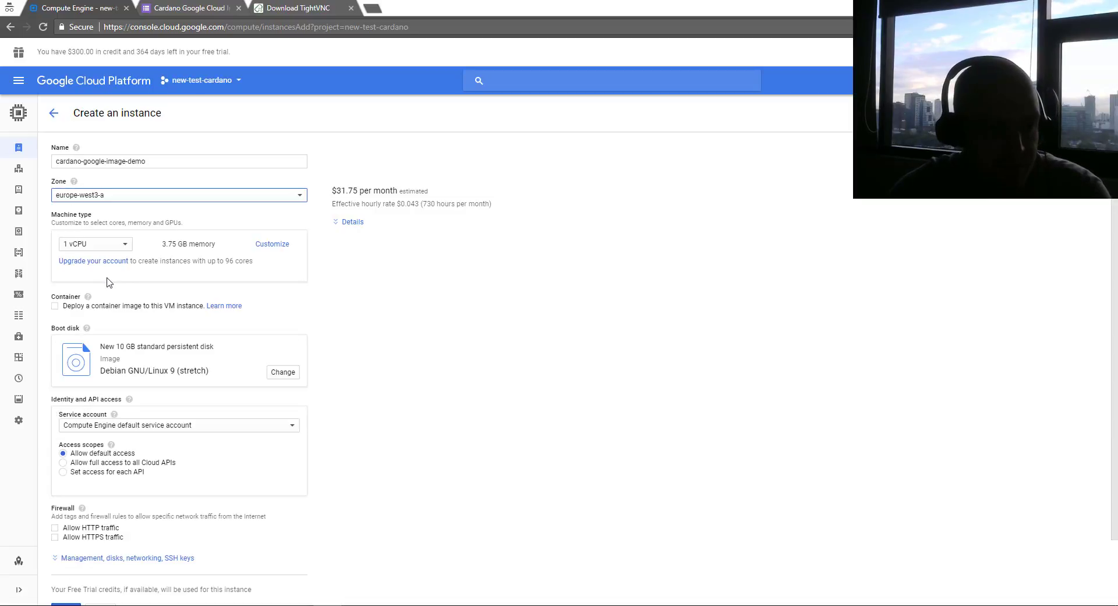
click(81, 247)
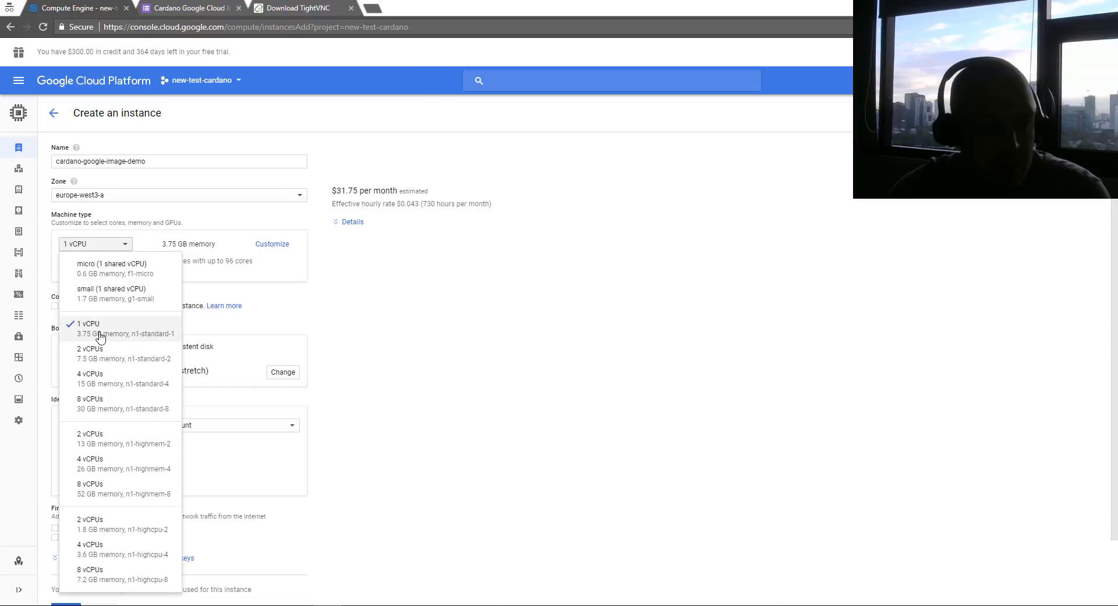
click(111, 359)
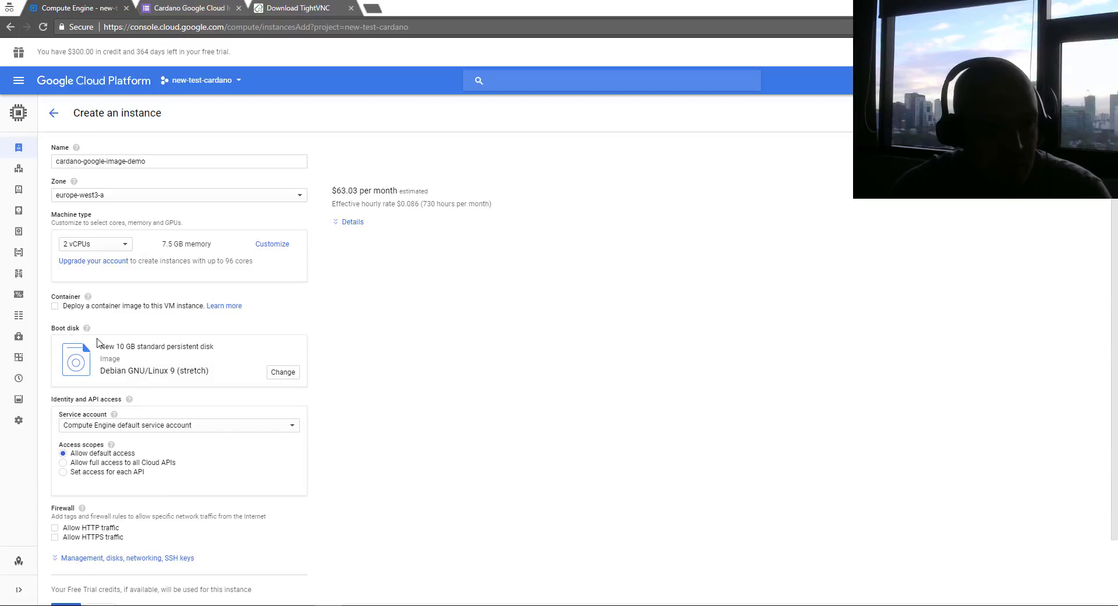
click(281, 374)
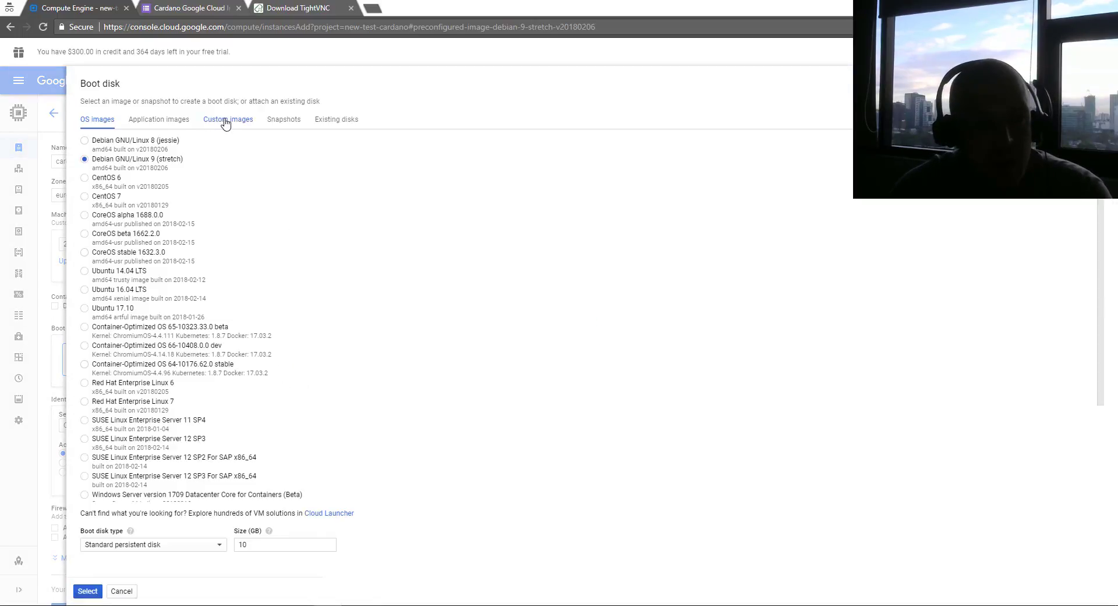
Boot from the Cardano-VM project's cardano-vm-feb2018 image on a 50 GB SSD persistent disk
click(225, 120)
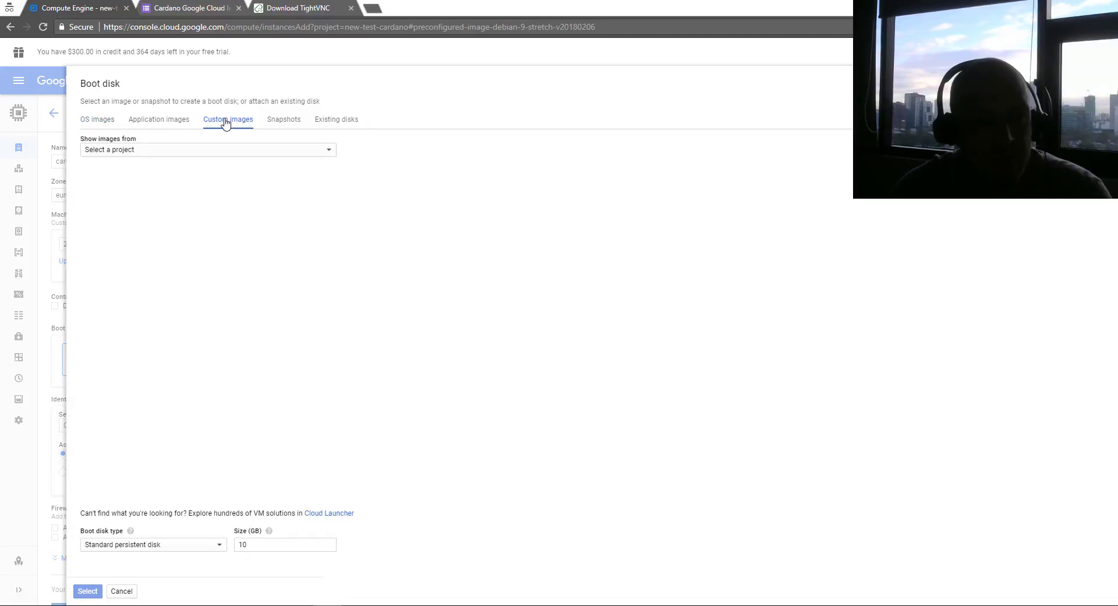
click(128, 152)
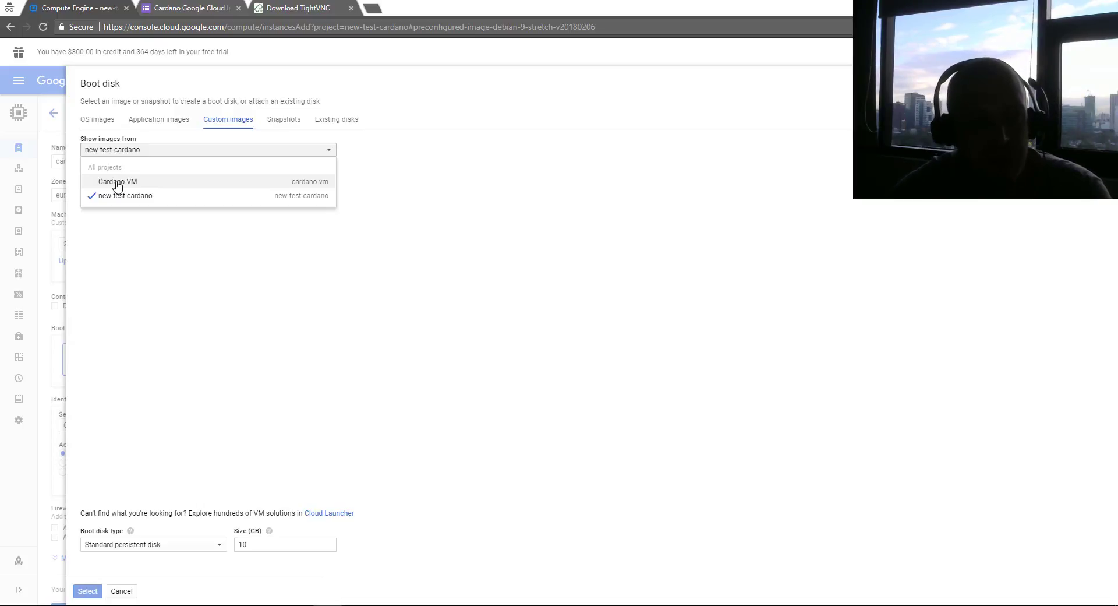
click(117, 185)
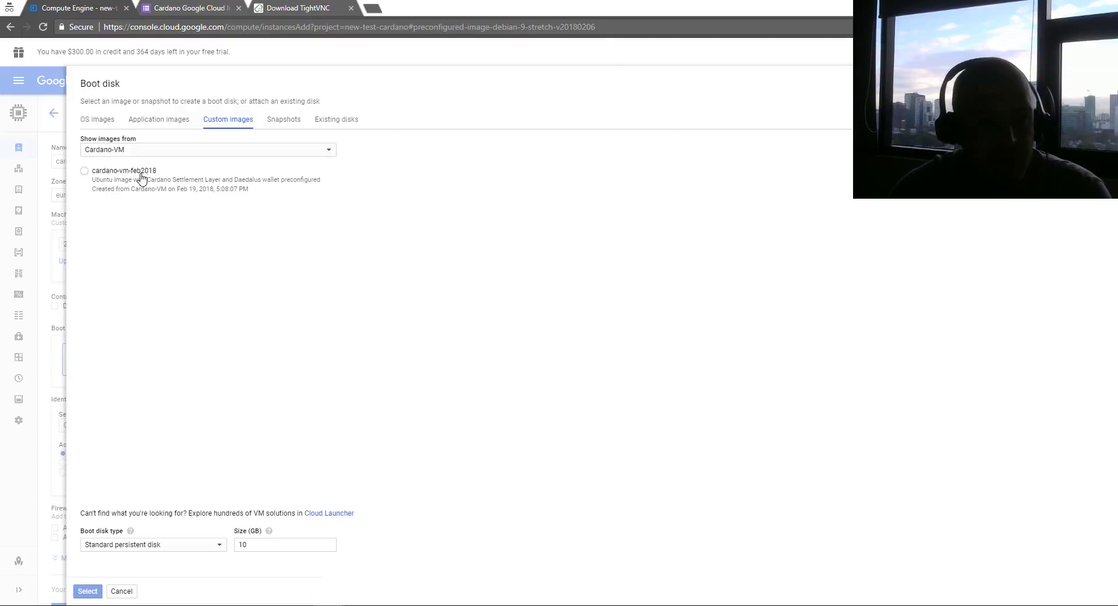
click(88, 172)
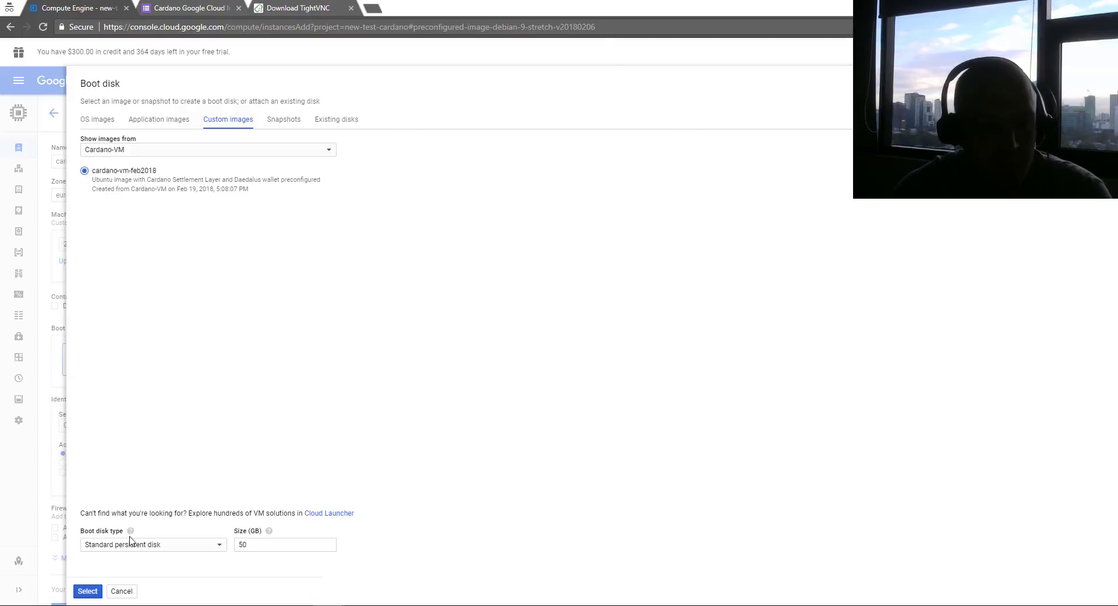
click(148, 546)
click(145, 524)
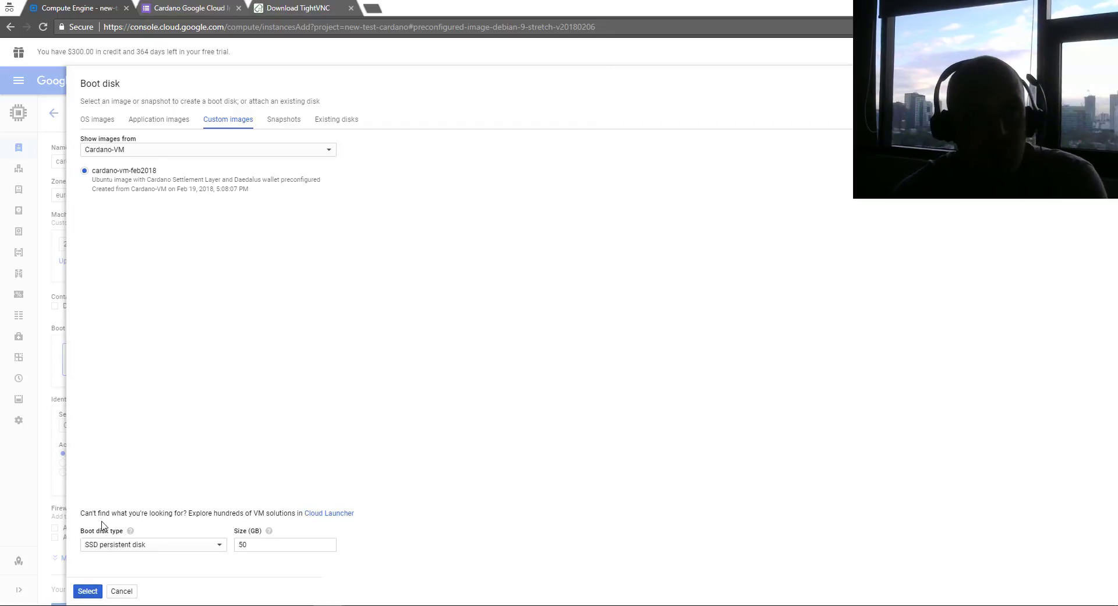
click(88, 591)
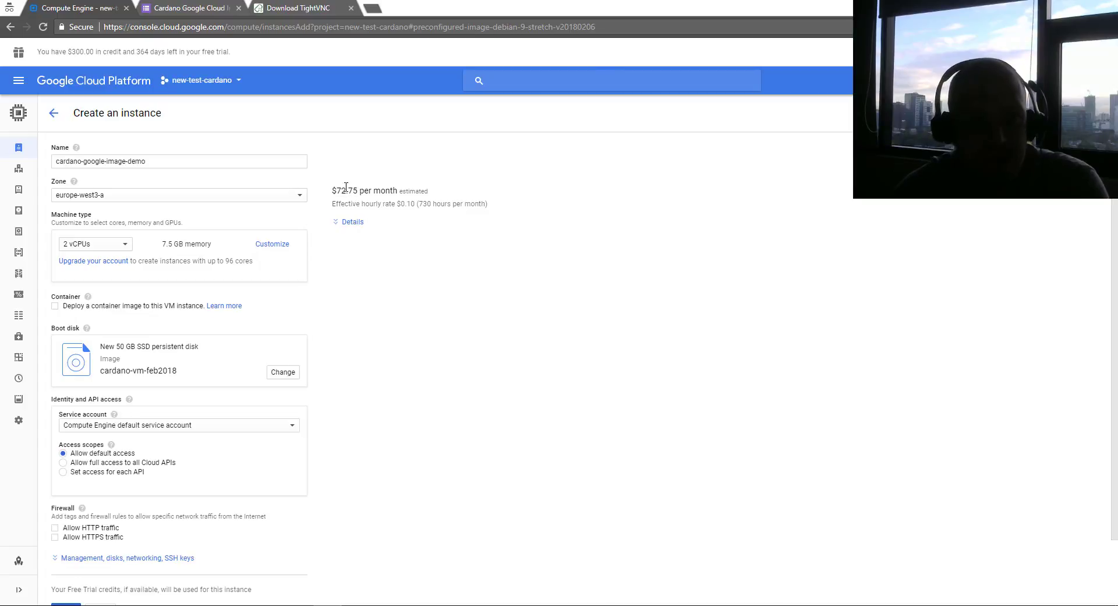
drag(336, 191, 366, 192)
Allow full access to all Cloud APIs and create the cardano-google-image-demo instance
click(368, 192)
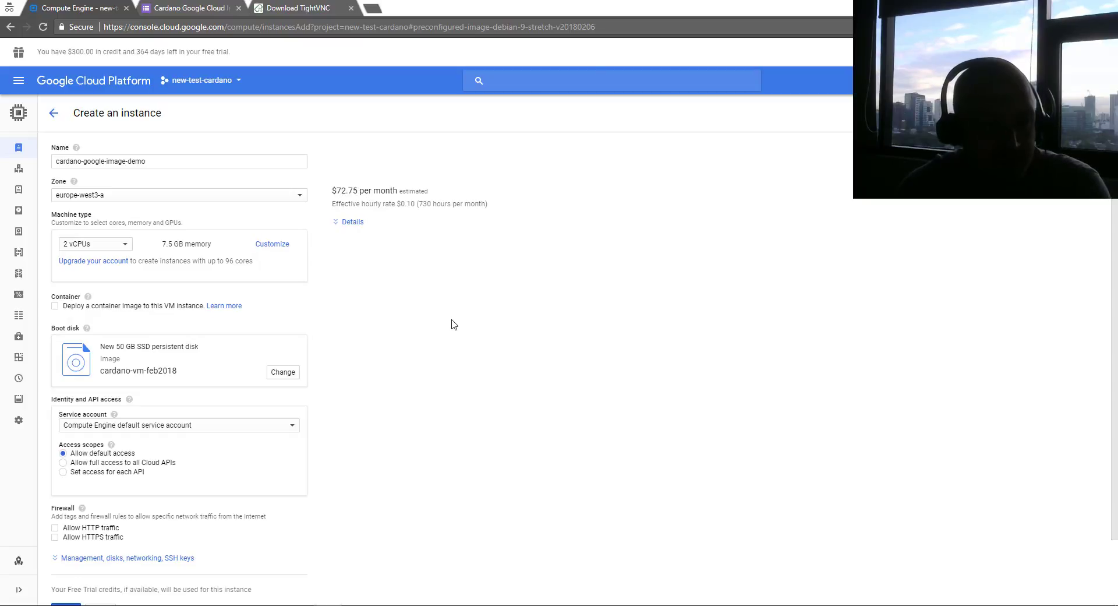
scroll(474, 336, down, 2)
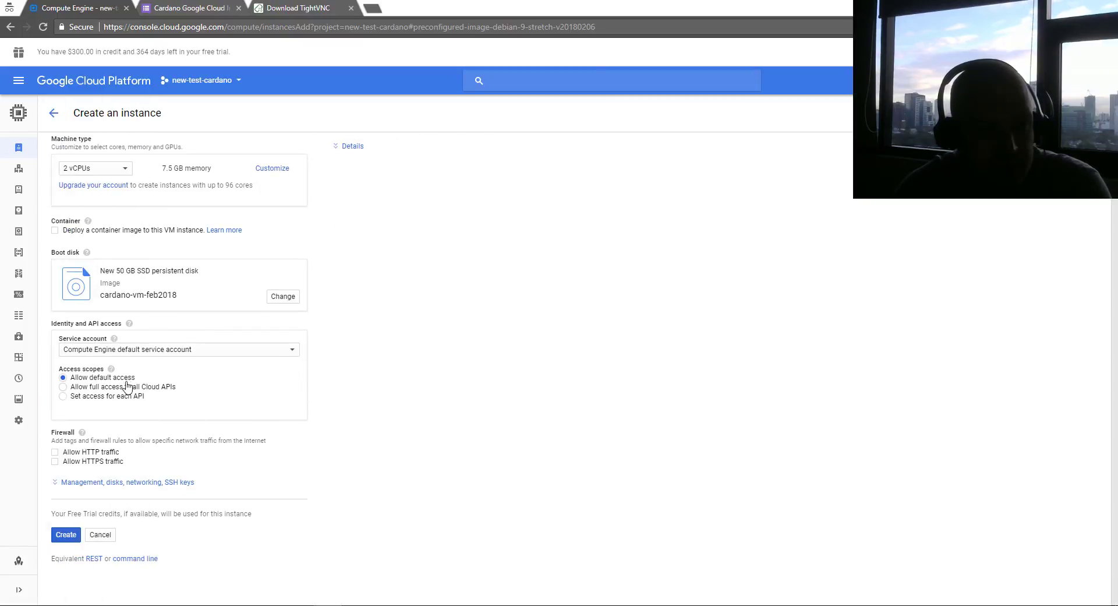
click(78, 388)
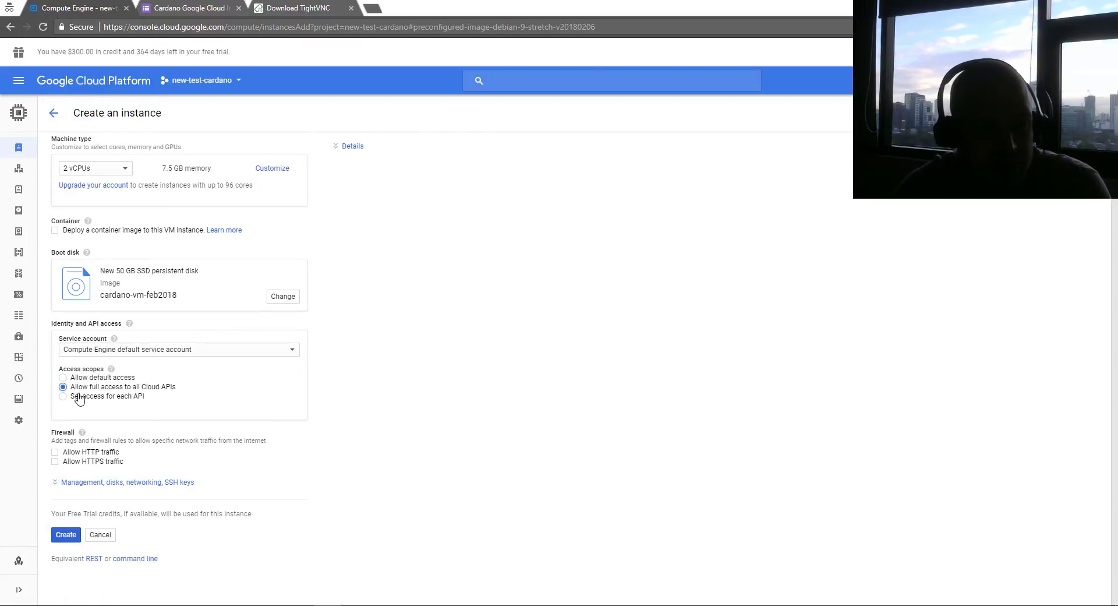
click(65, 534)
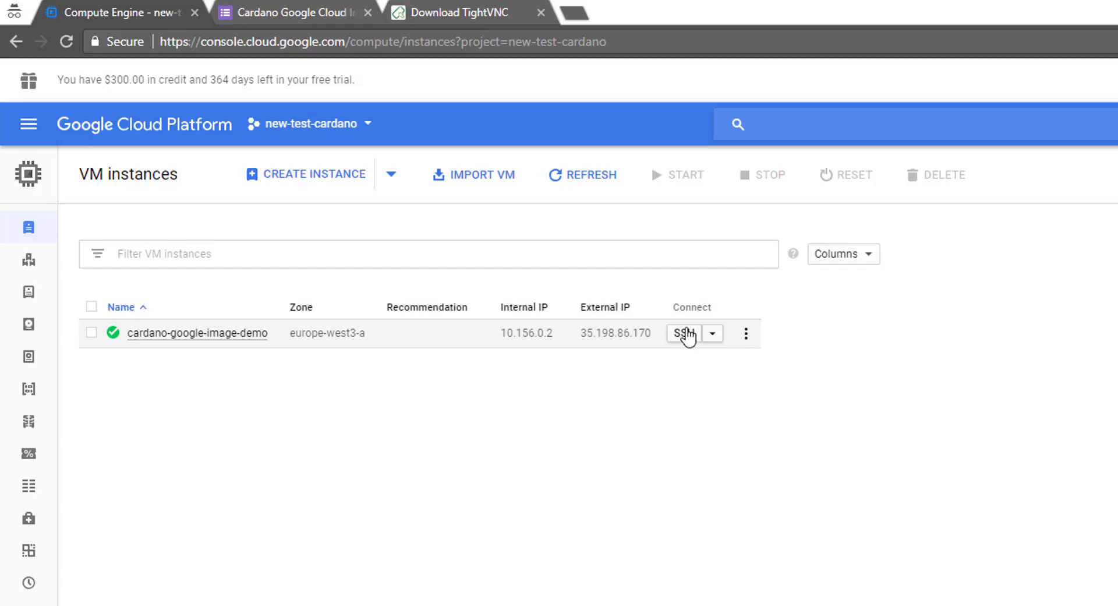
Open a browser SSH session to the cardano-google-image-demo instance
click(685, 333)
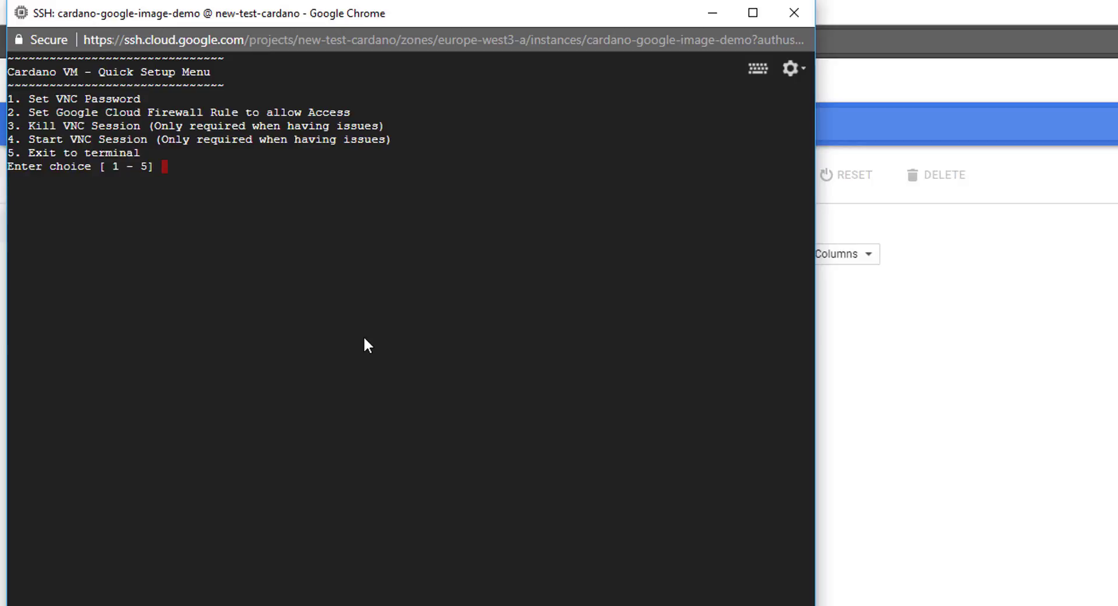
Choose menu option 1, set and verify the VNC password, and decline a view-only password
text(1)
key(Return)
key(Return)
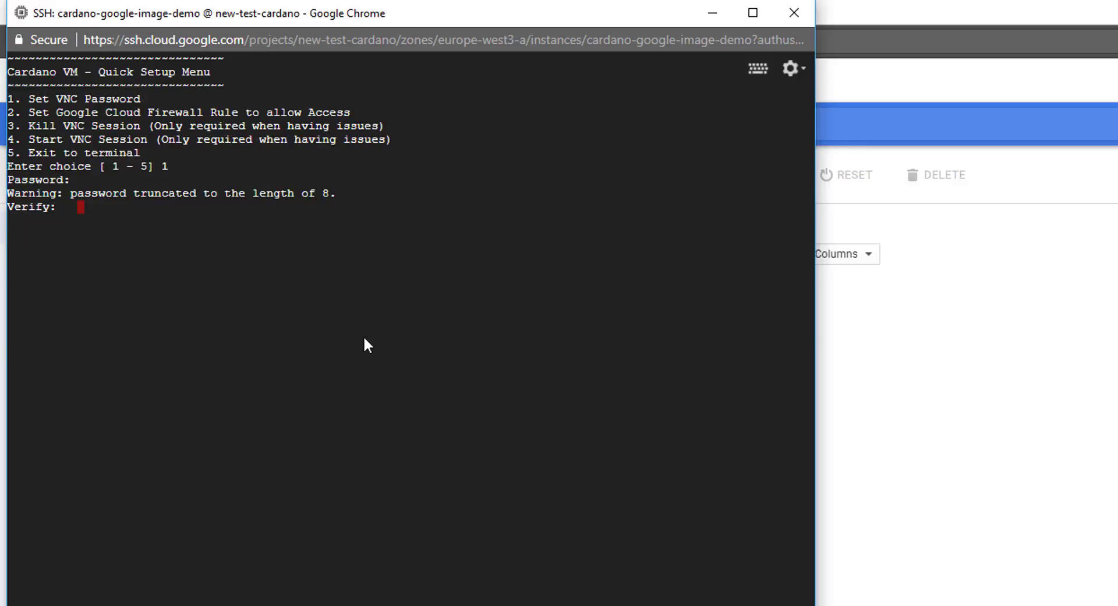
key(Return)
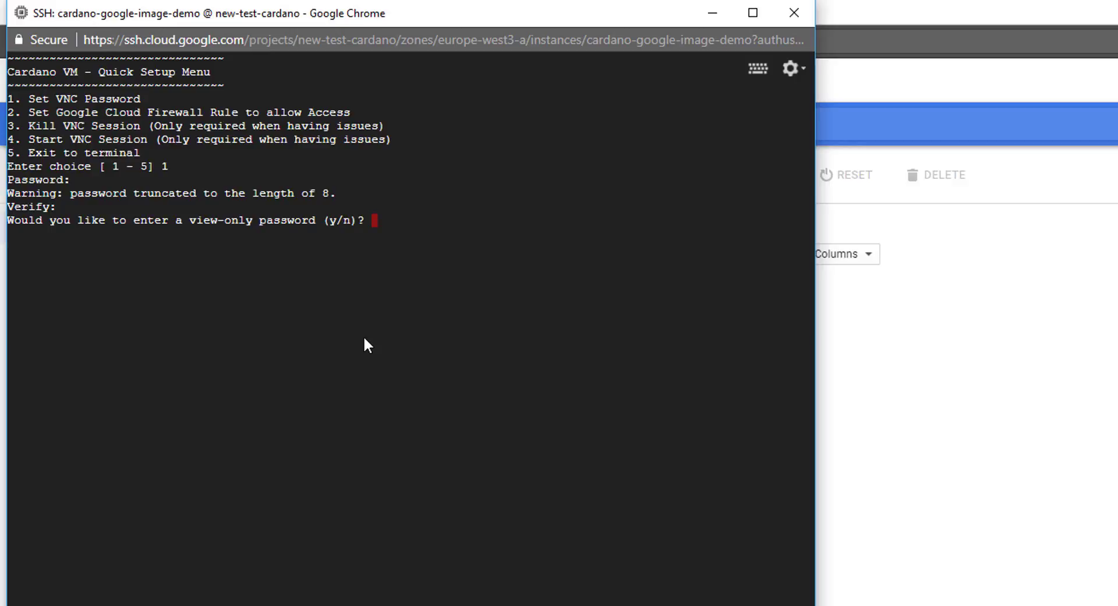
text(n)
key(Return)
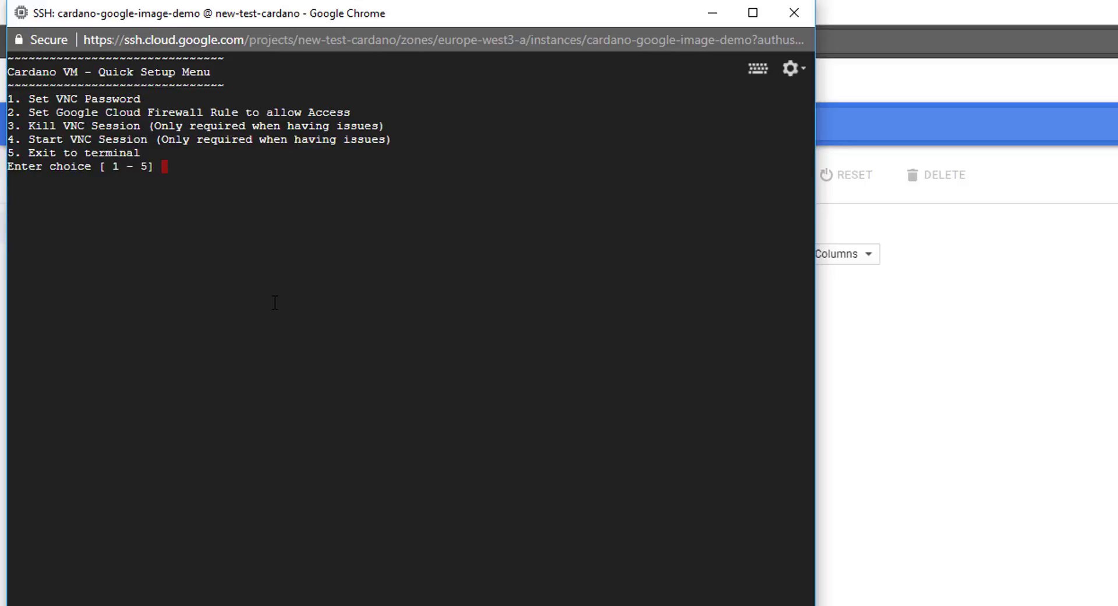
Run menu option 2 to create the allow-vnc-access firewall rule for tcp:5901
text(2)
key(Return)
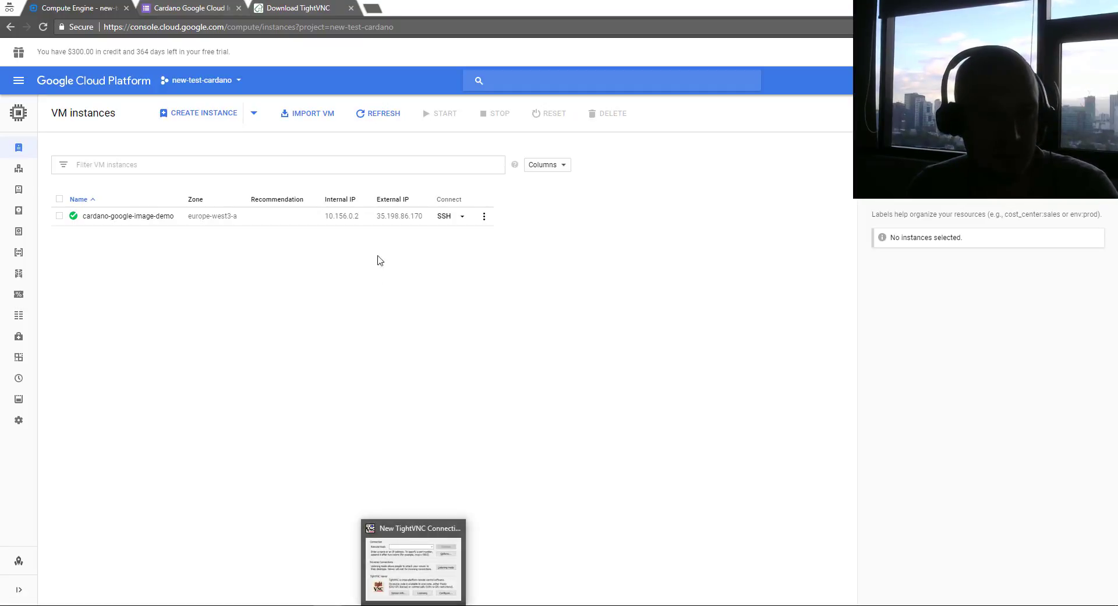
Copy the external IP 35.198.86.170 and bring up a new TightVNC connection window
drag(373, 221, 423, 223)
key(ctrl+c)
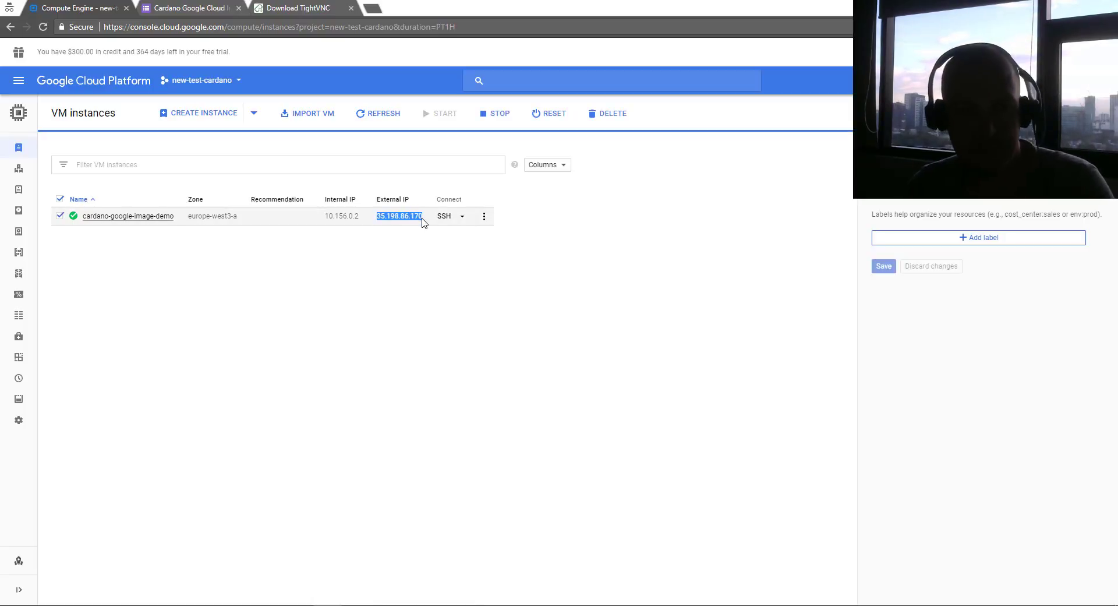
click(408, 605)
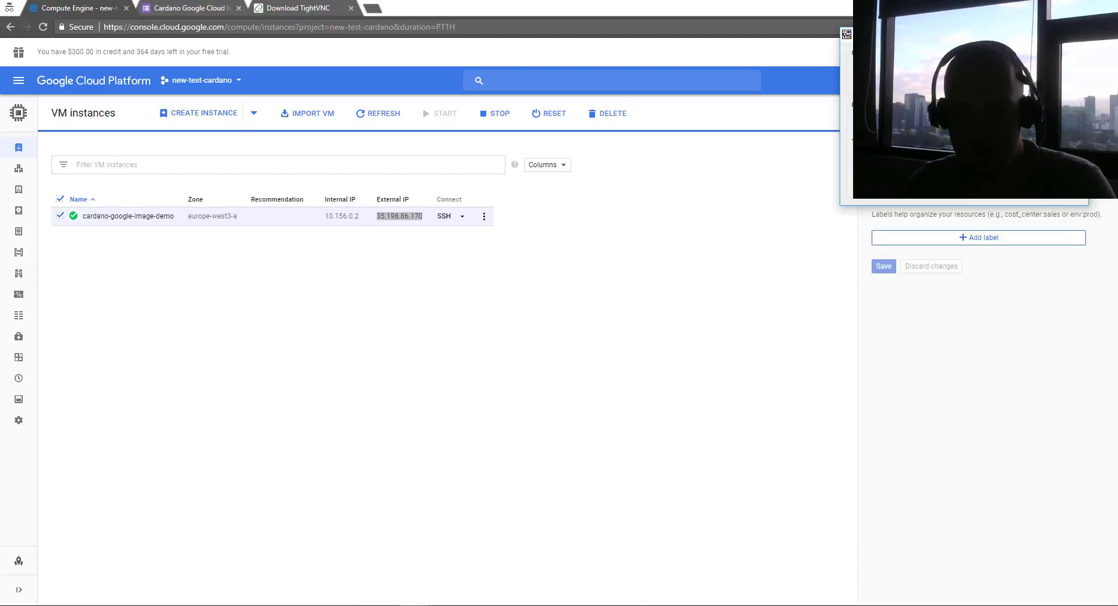
drag(975, 38, 369, 189)
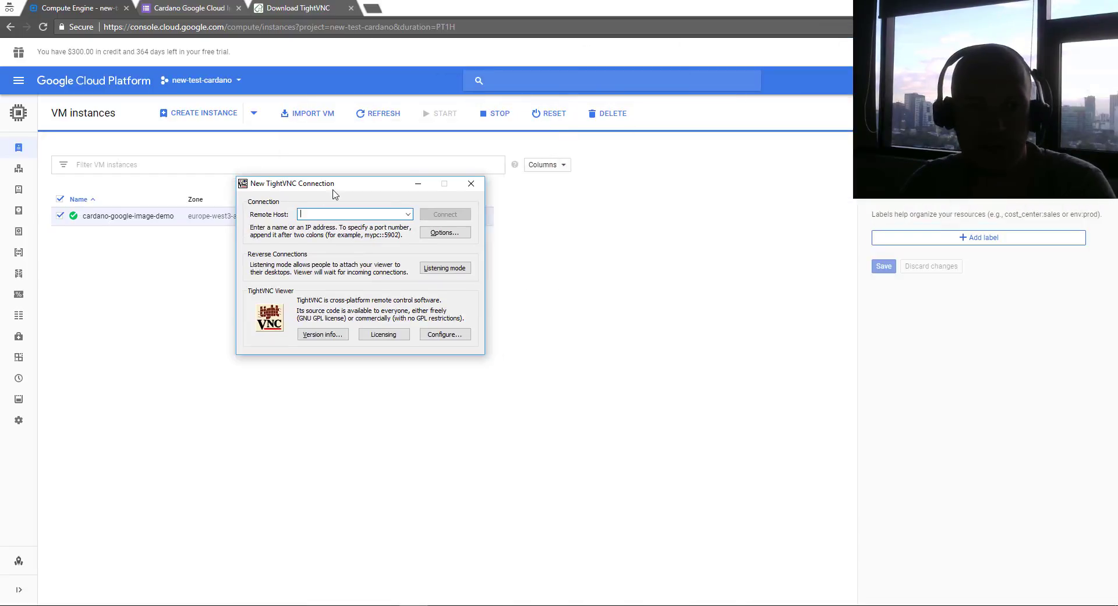
Connect TightVNC to 35.198.86.170:5901 and enter the VNC password
key(ctrl+v)
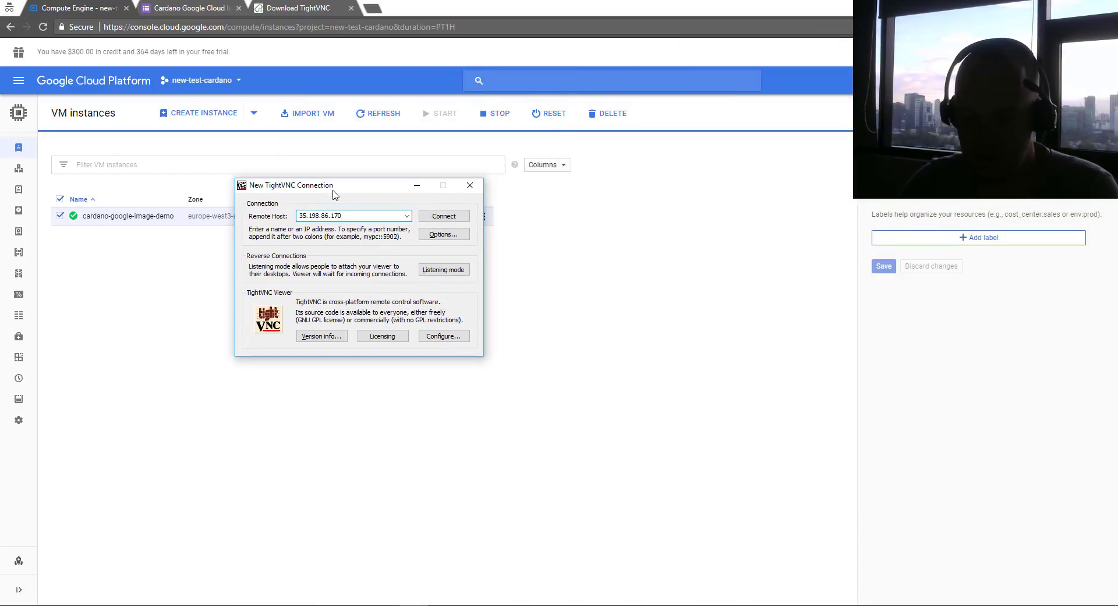
text(:59)
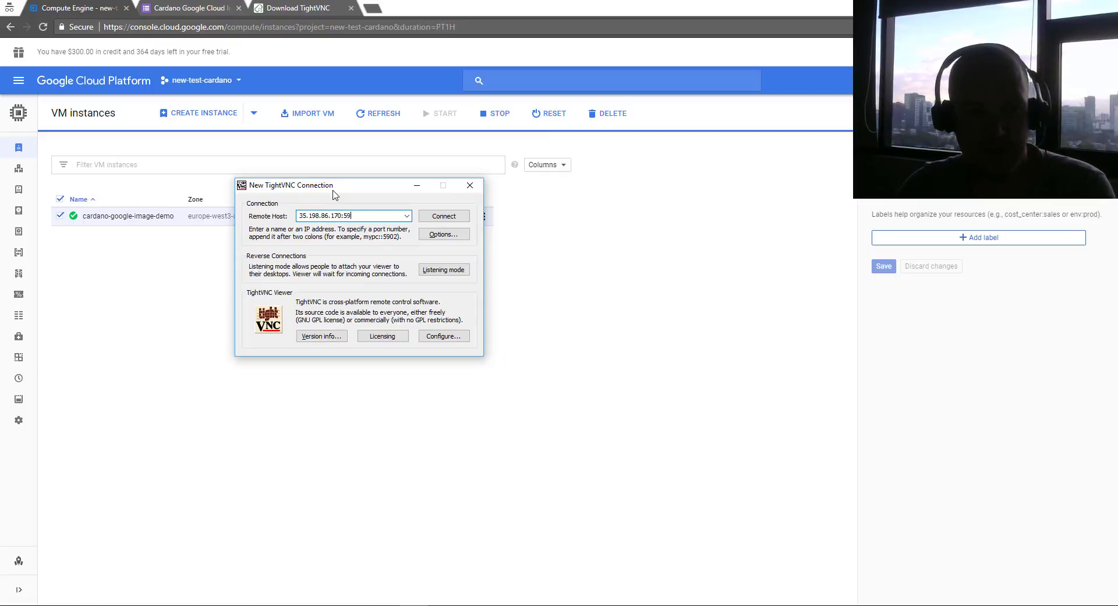
text(01)
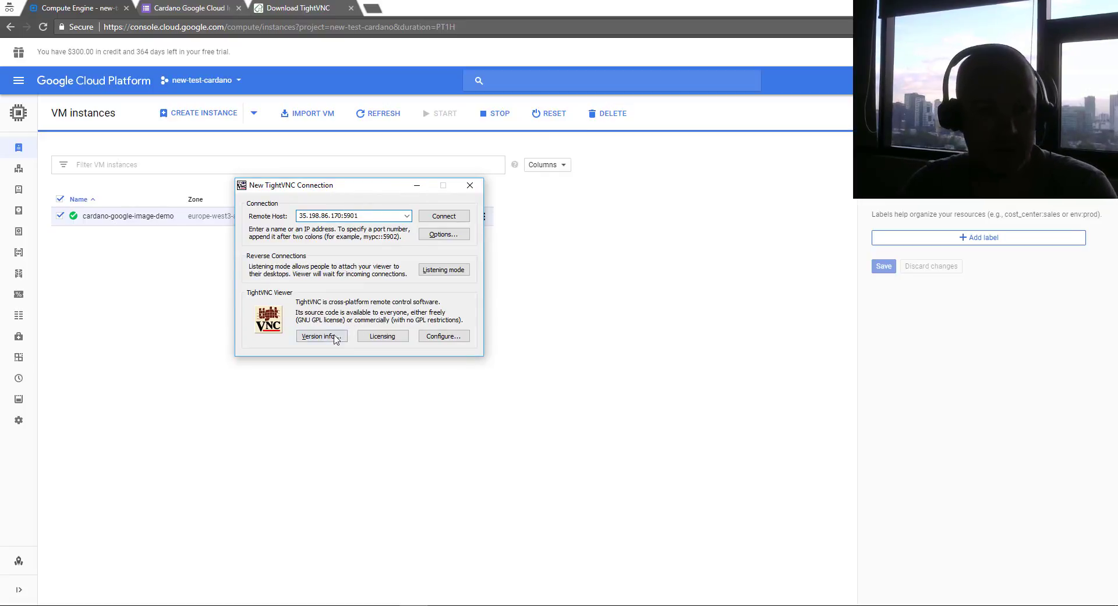
key(Return)
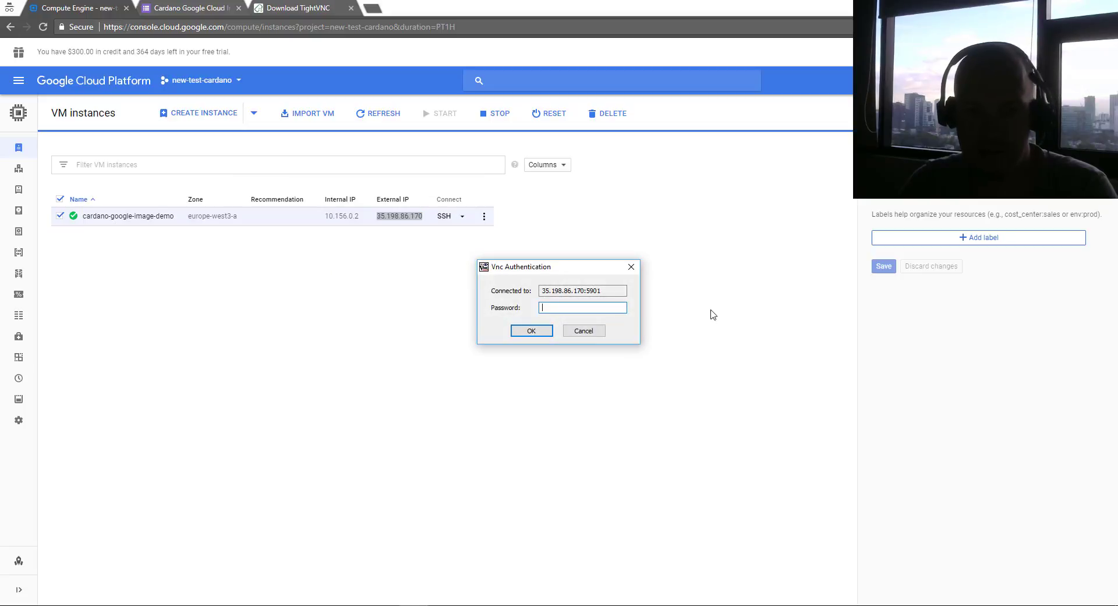
text(********)
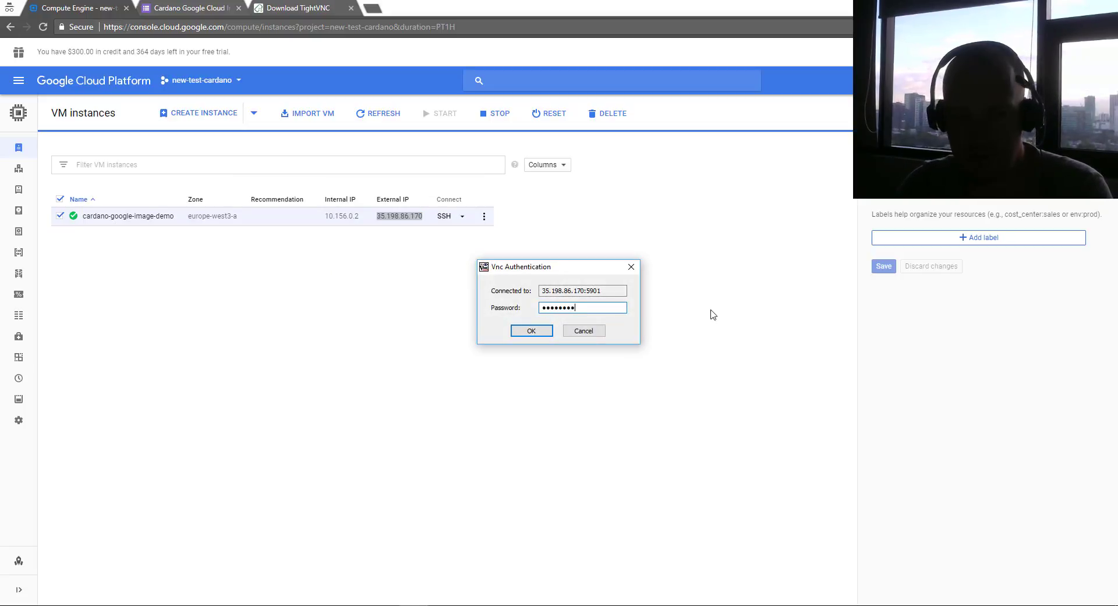
key(Return)
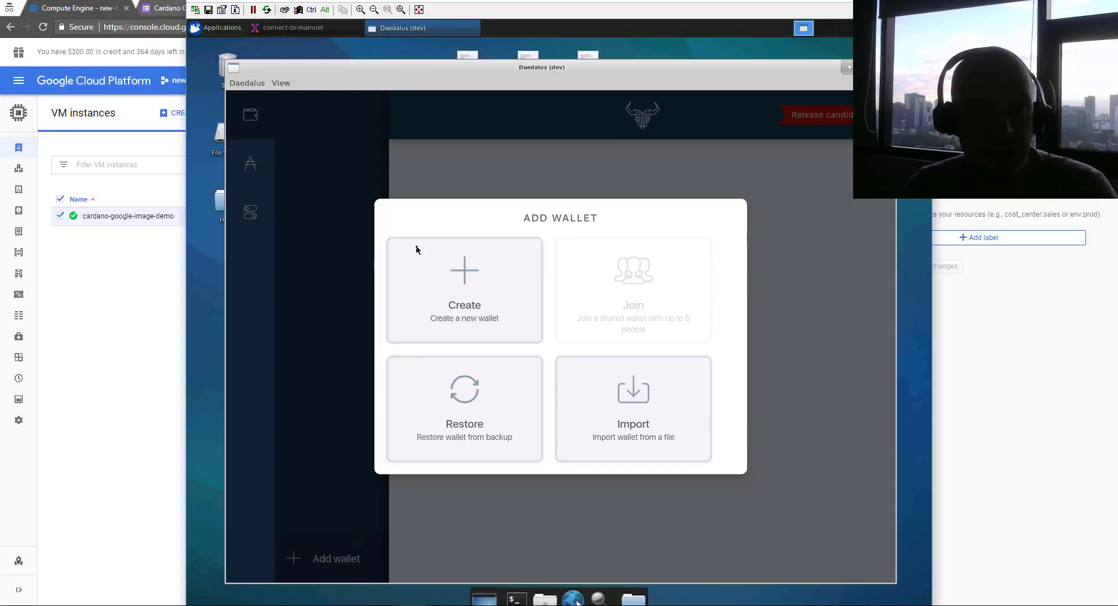
Check the connect-to-mainnet terminal, then close the Daedalus wallet window
click(301, 29)
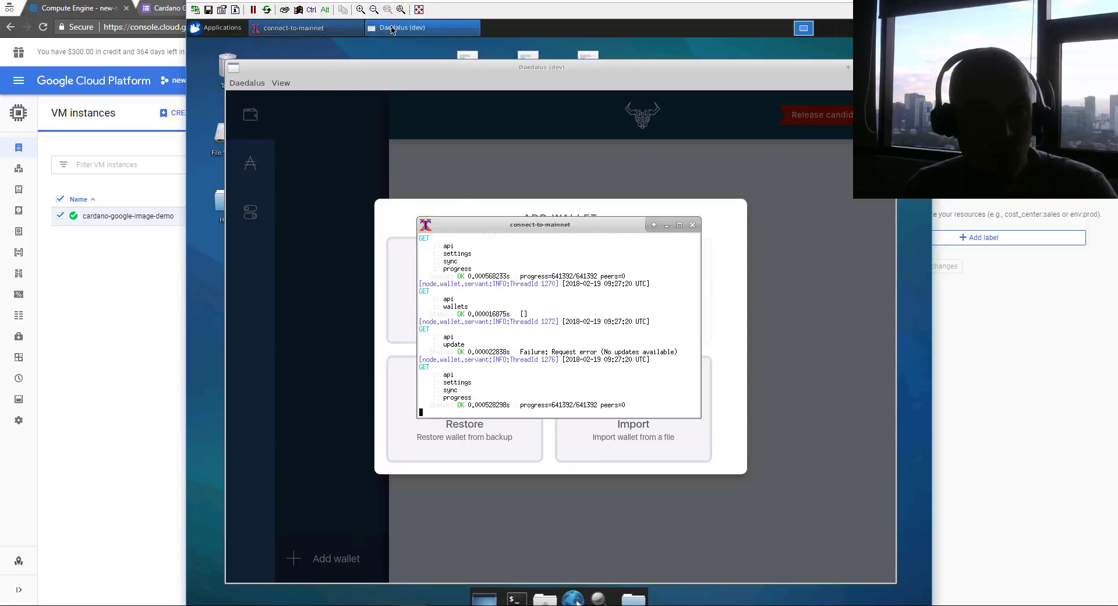
click(392, 29)
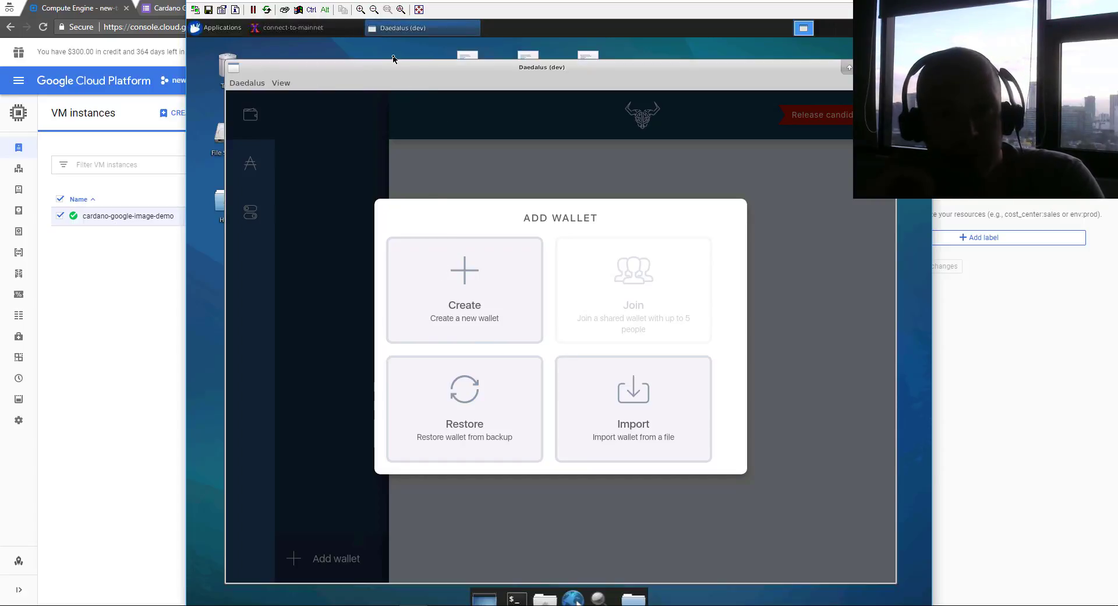
drag(398, 76, 393, 55)
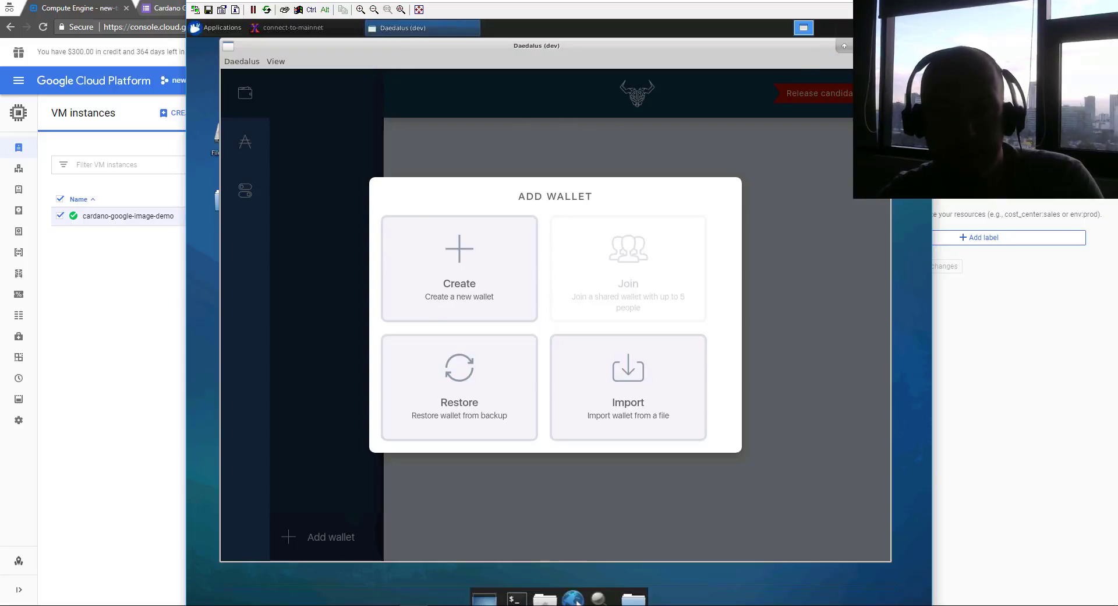
click(883, 46)
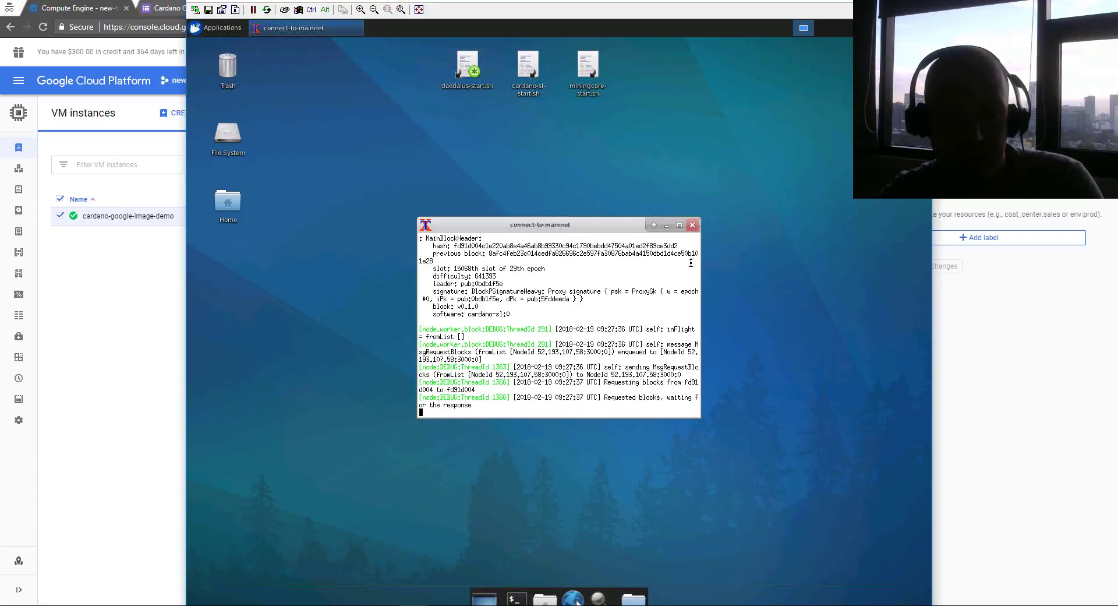
Close the old node terminal, relaunch Daedalus via daedalus-start.sh, and minimize it
click(693, 227)
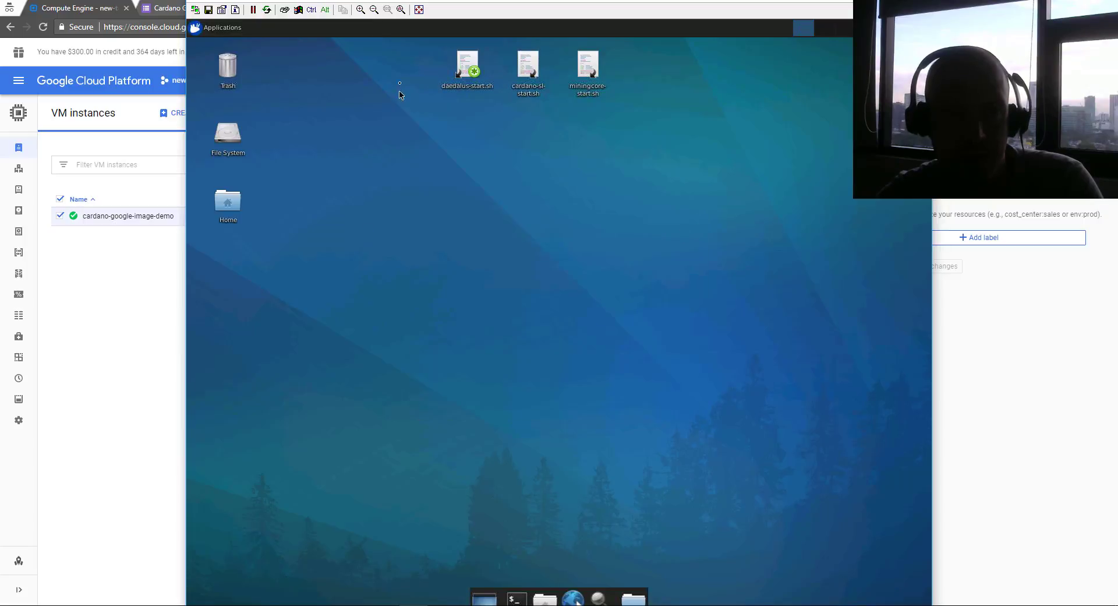
mouse_move(508, 86)
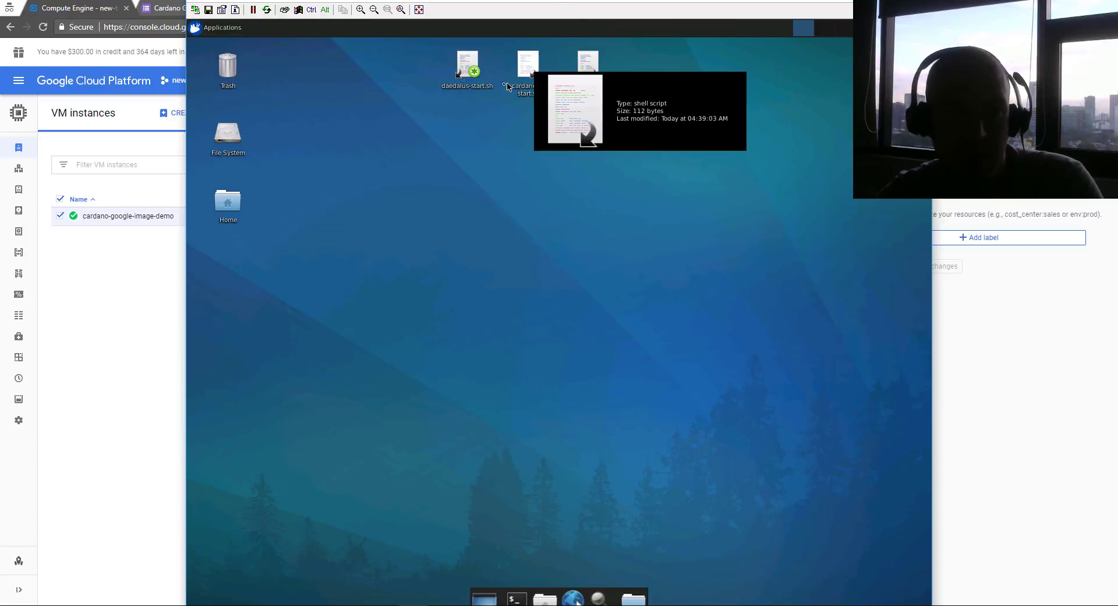
mouse_move(466, 68)
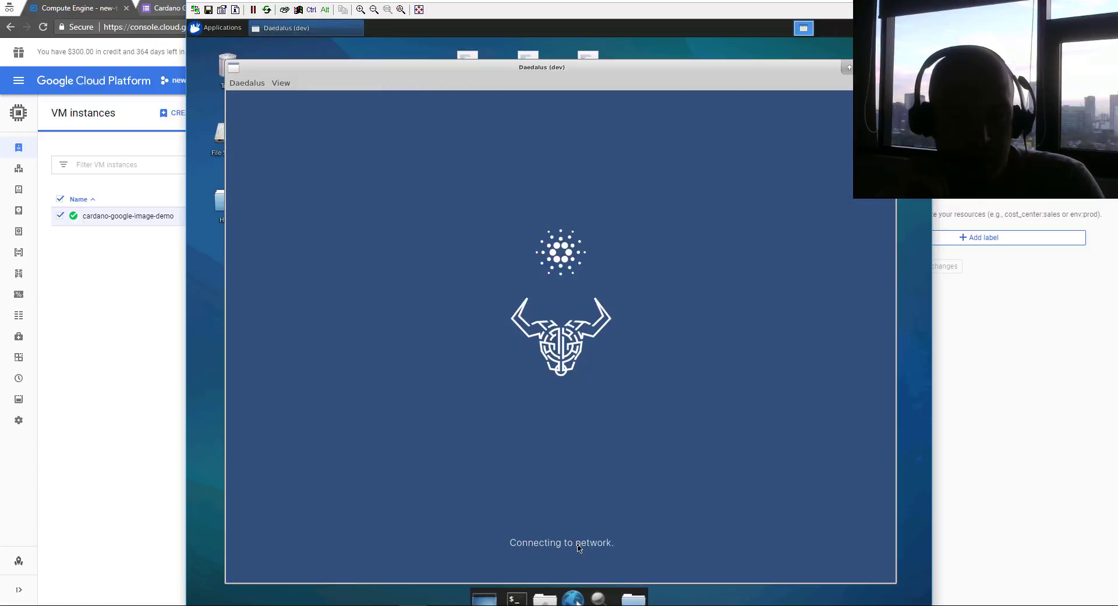
click(529, 53)
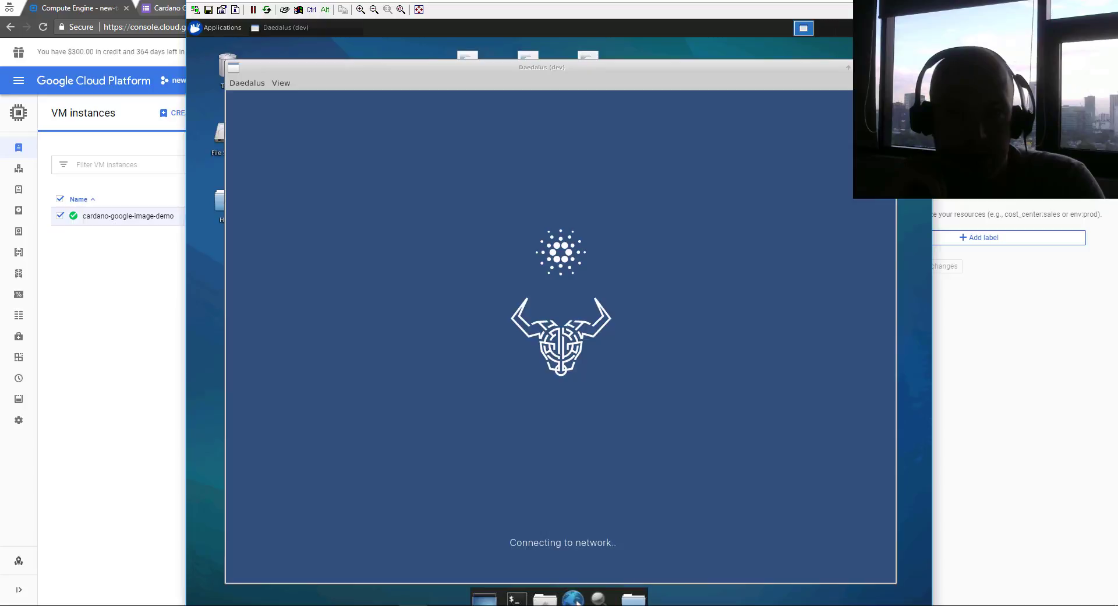
click(862, 67)
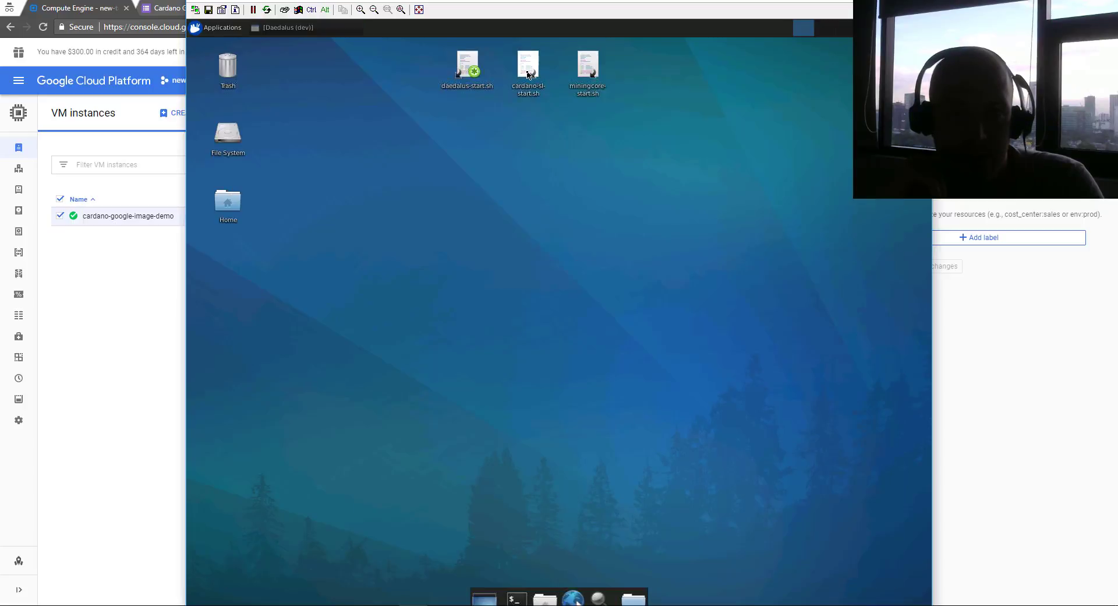
Start the node with cardano-sl-start.sh, confirm Daedalus reaches Add Wallet, then minimize Daedalus
click(526, 70)
double_click(525, 66)
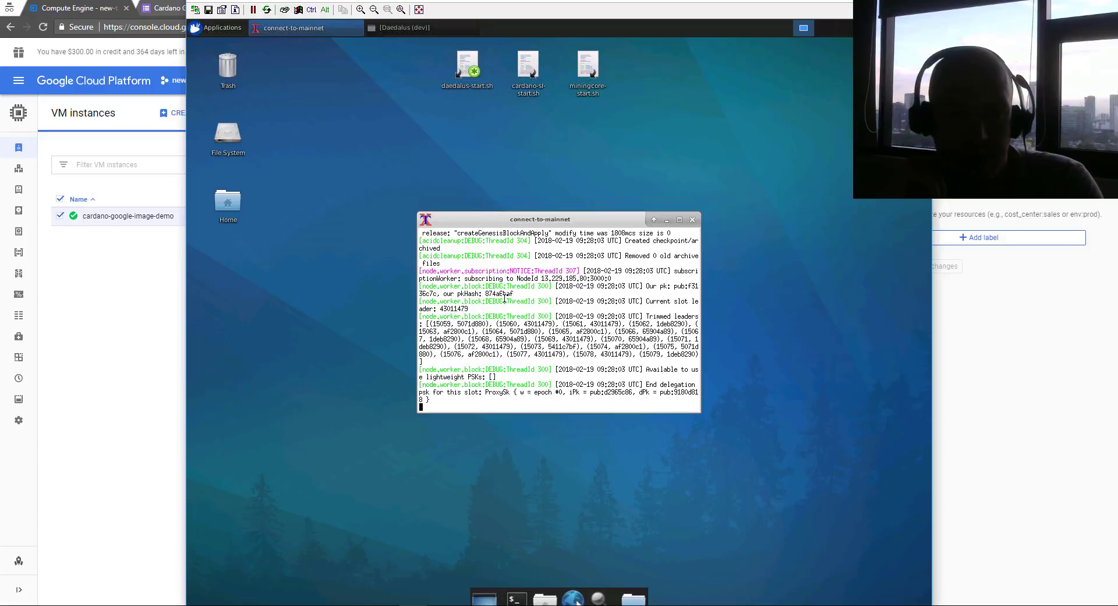
click(398, 28)
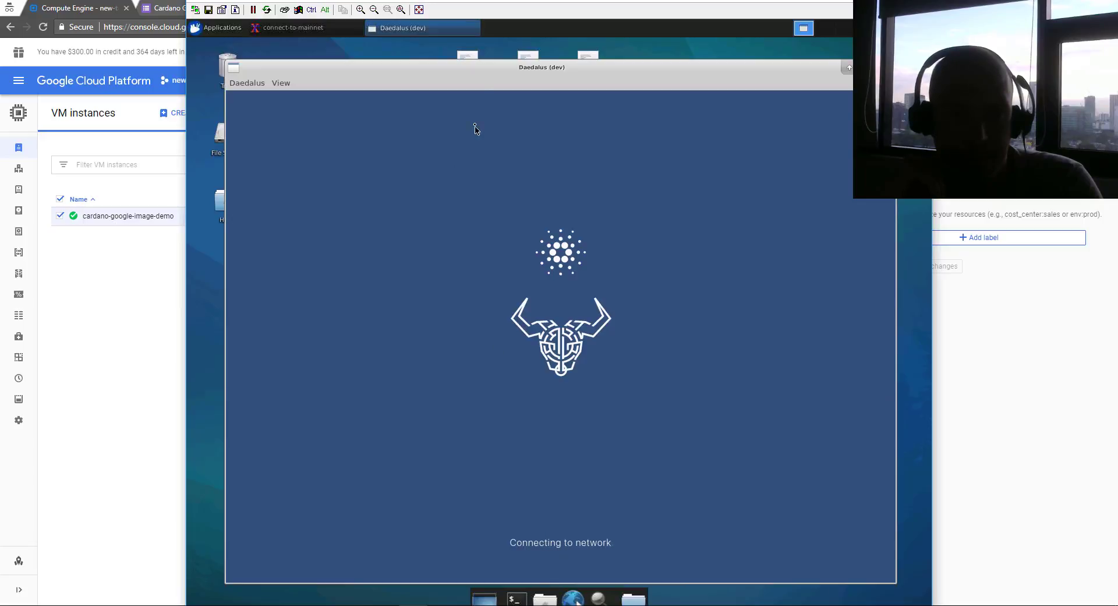
drag(473, 69, 470, 48)
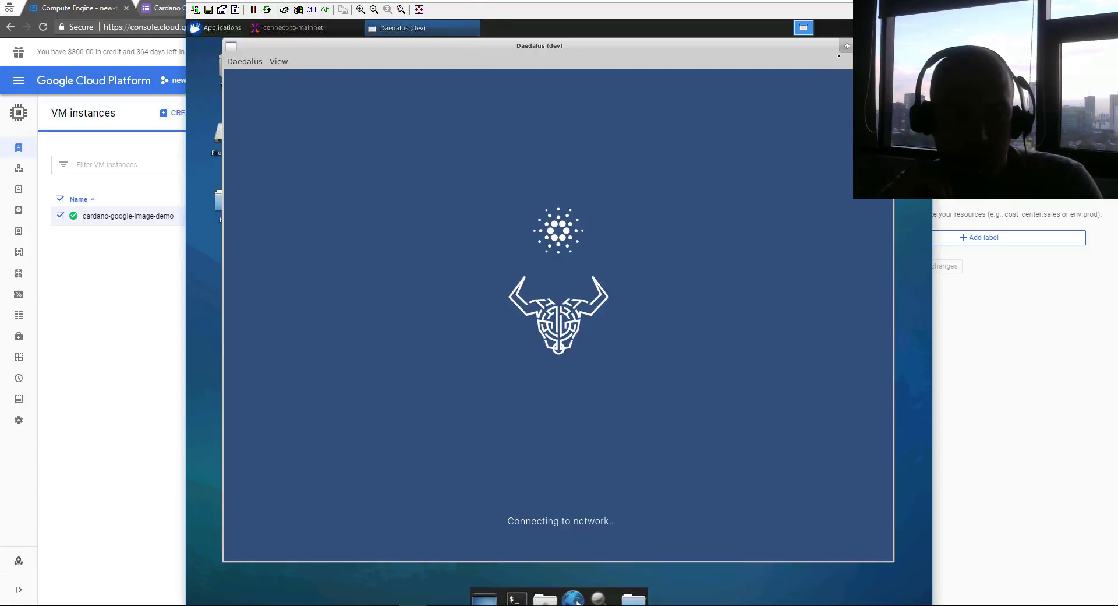
click(423, 28)
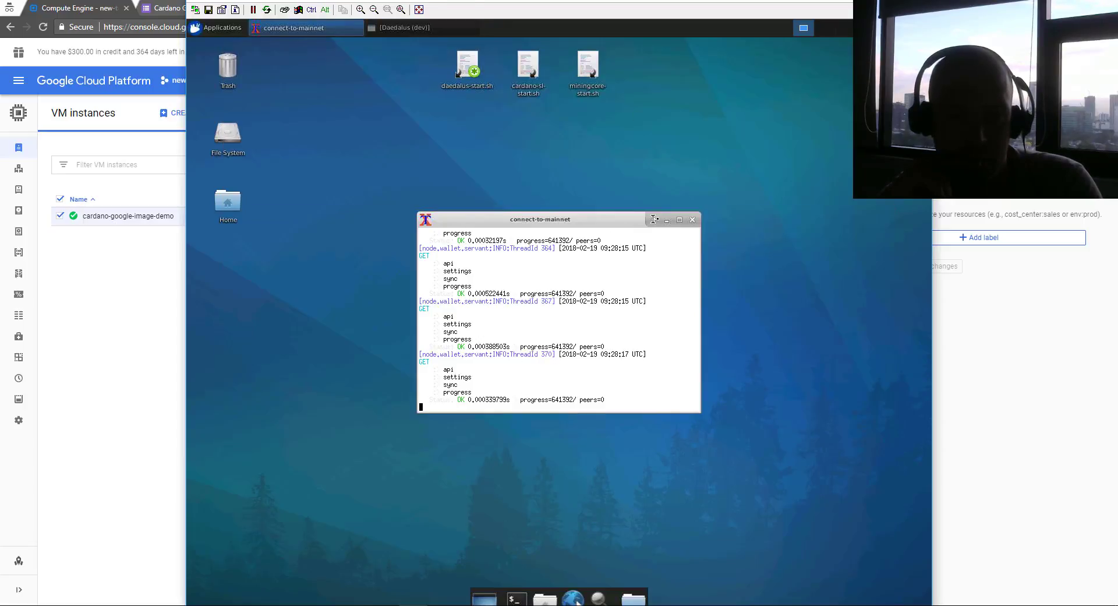
click(400, 28)
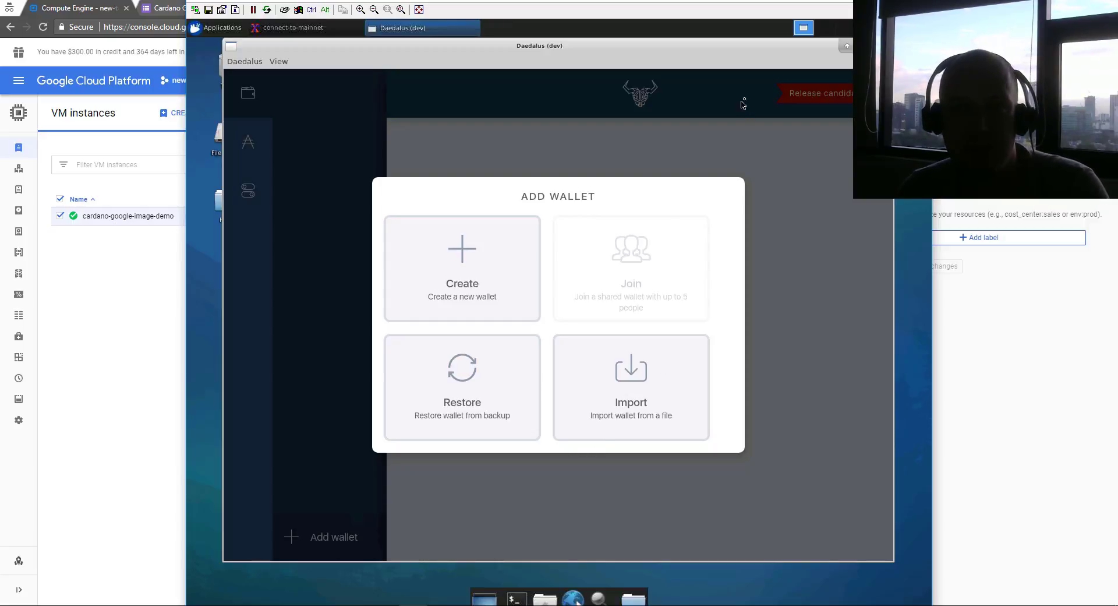
click(861, 46)
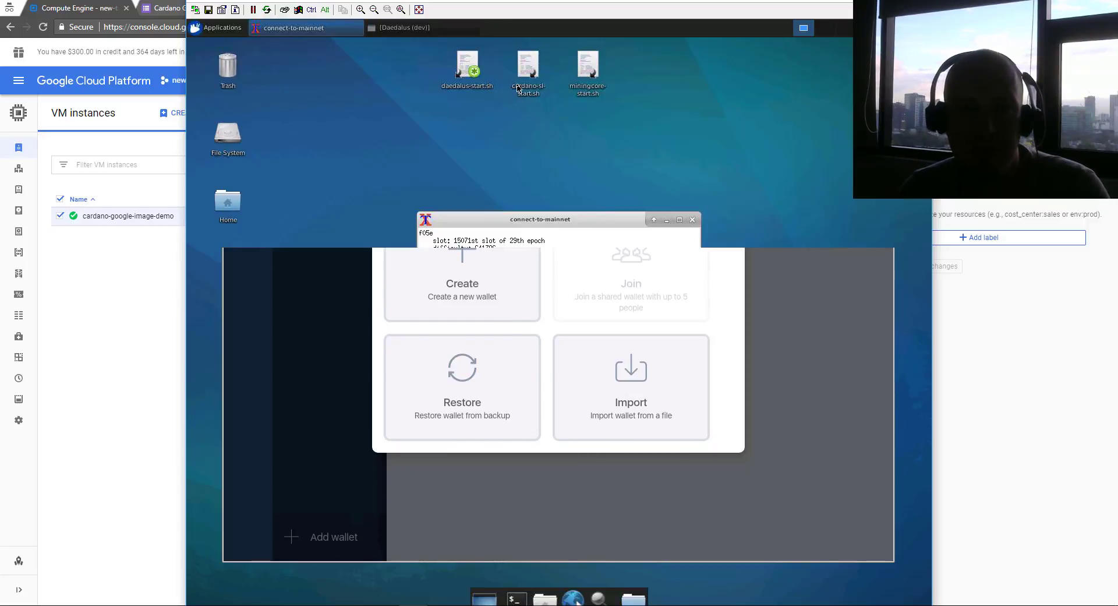
Launch MiningCore with miningcore-start.sh and move its dotnet terminal up and left
double_click(582, 72)
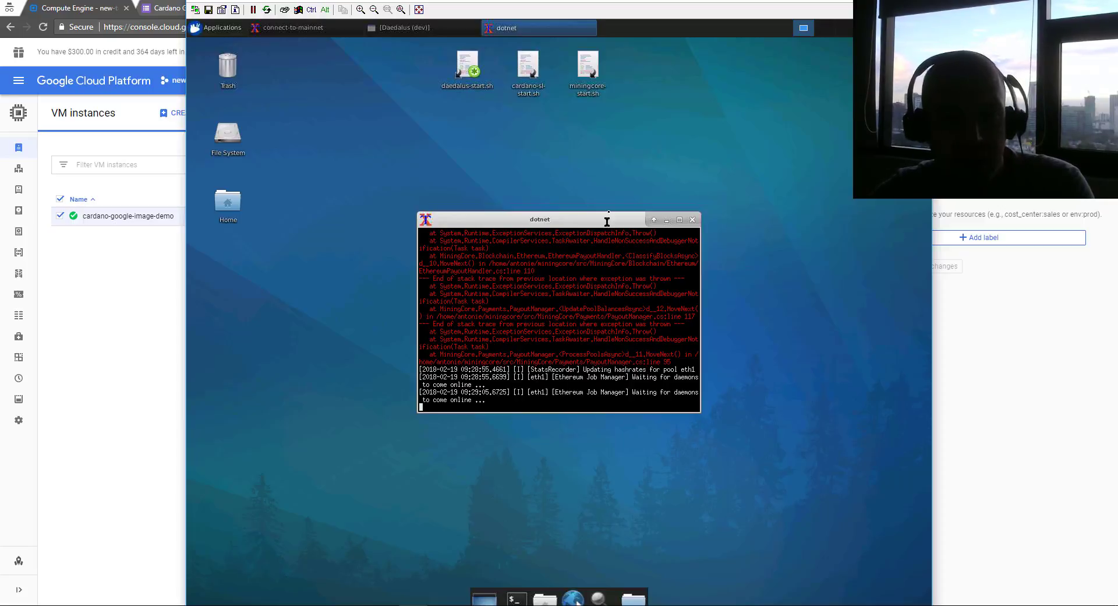
drag(578, 221, 568, 172)
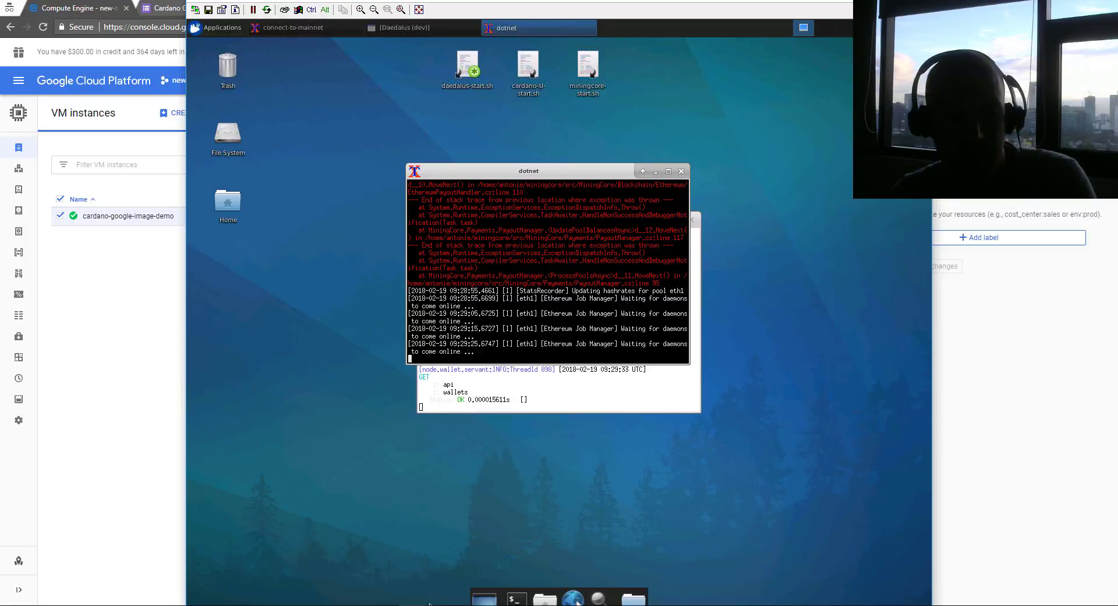
mouse_move(429, 605)
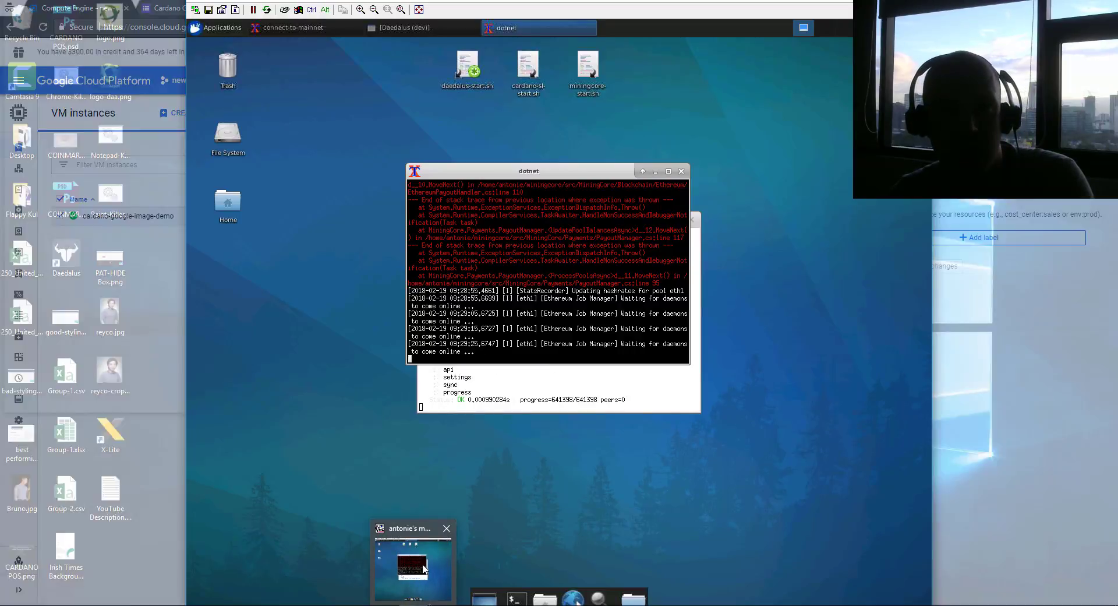